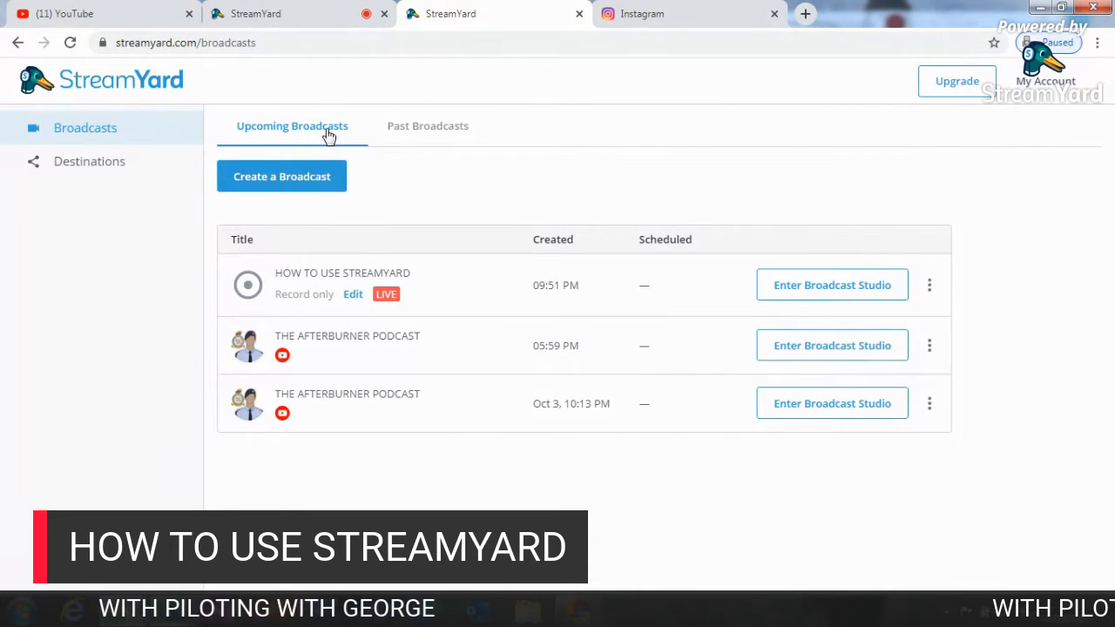
Step: Review the past and upcoming broadcast lists and the connected streaming destinations
left_click(424, 131)
left_click(278, 141)
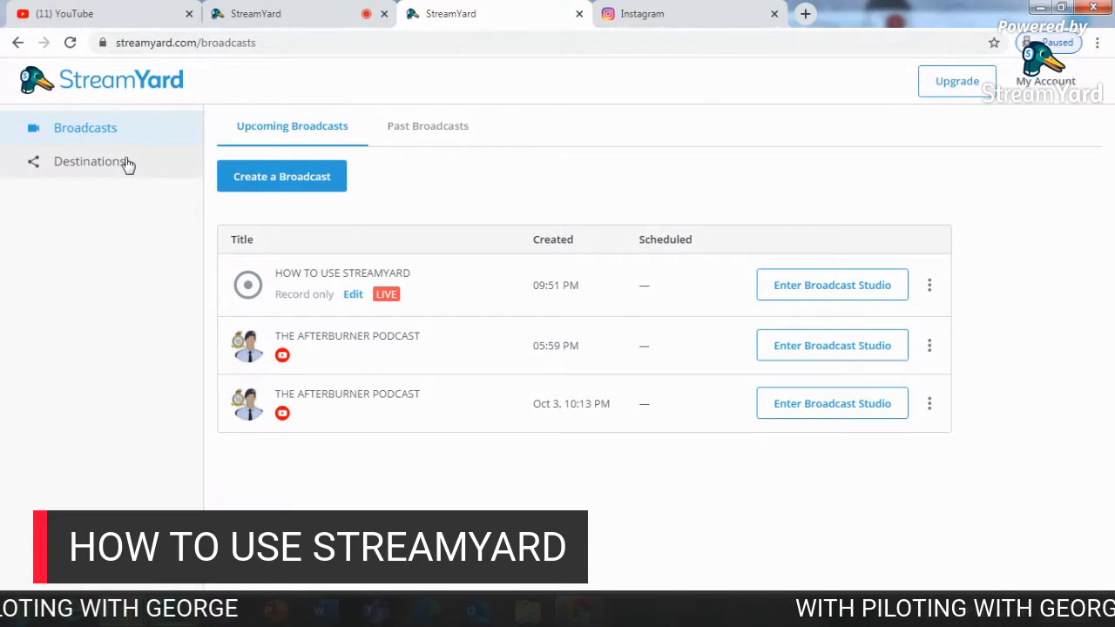
left_click(120, 163)
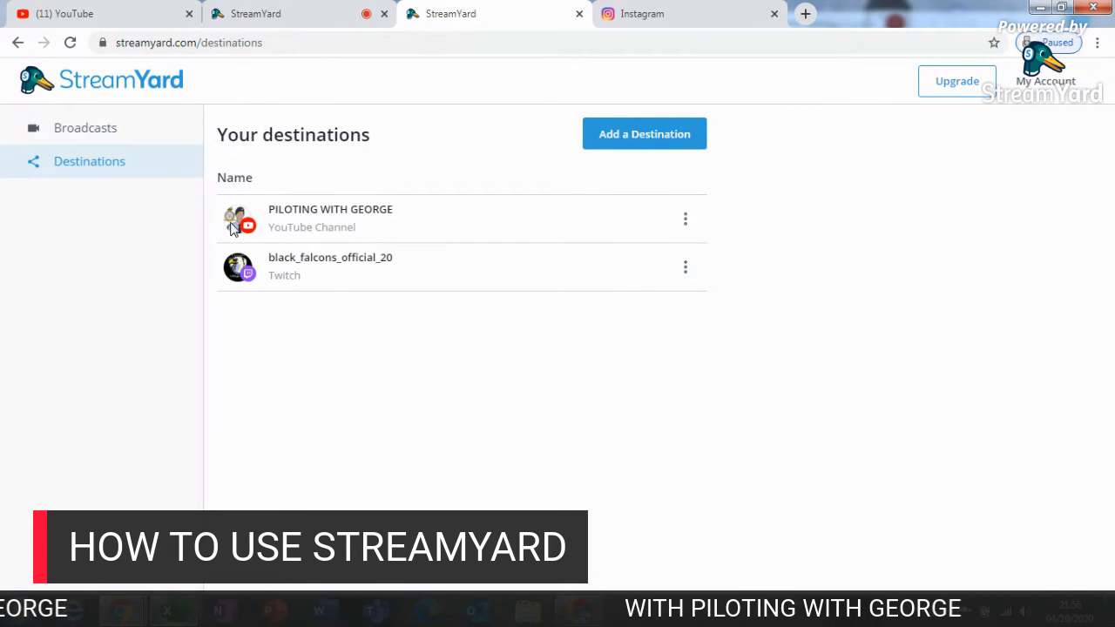
left_click(108, 139)
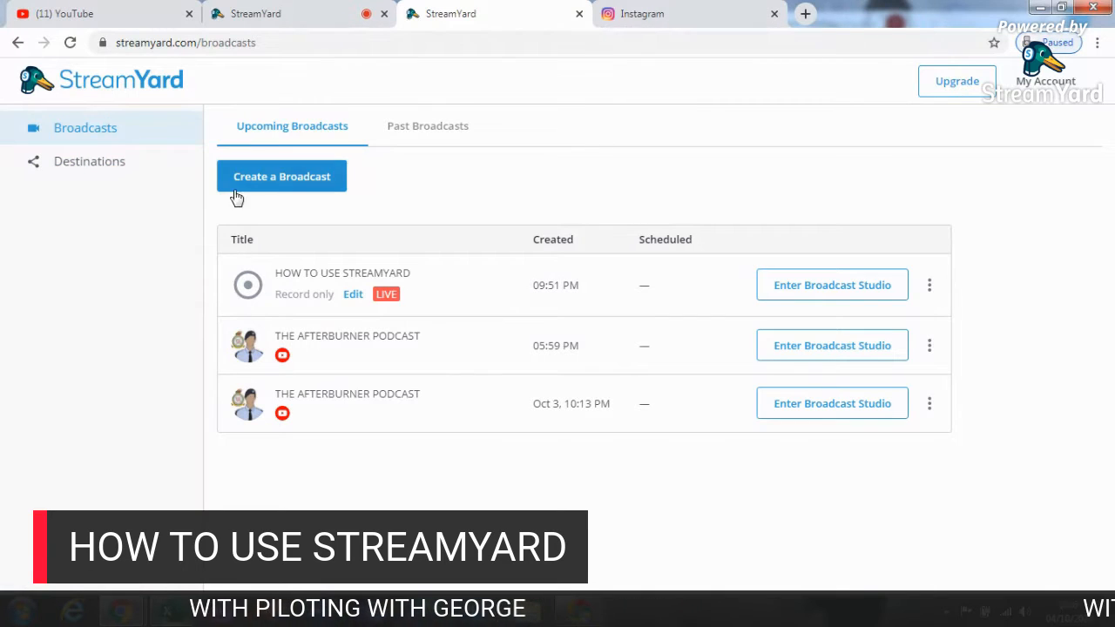
left_click(150, 169)
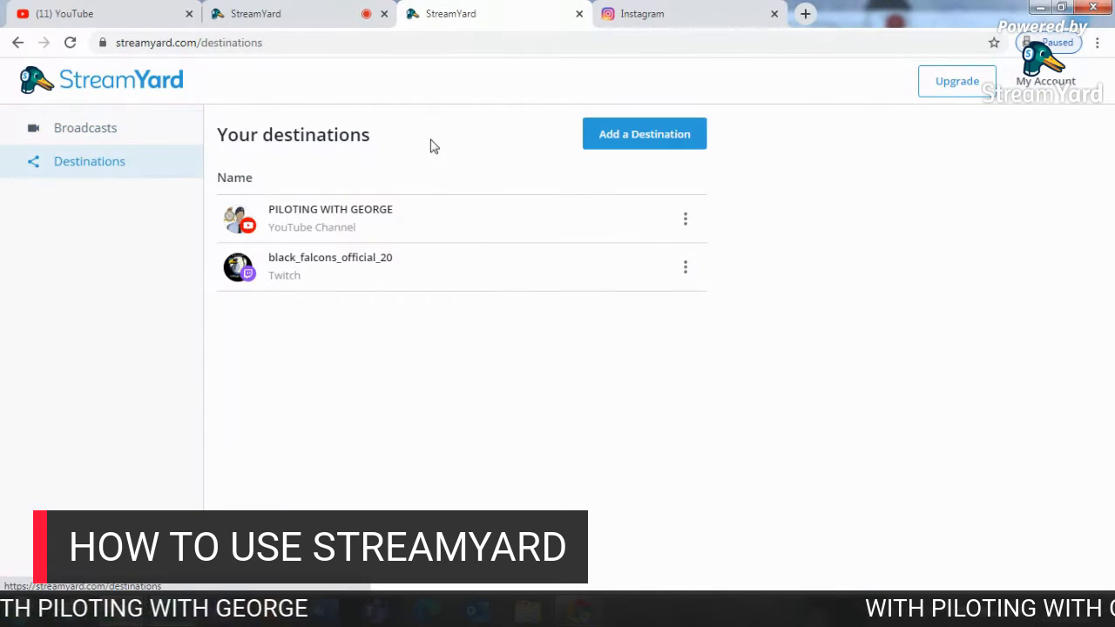
Step: Check which platforms can be added as a destination, and return to the broadcasts overview
left_click(622, 145)
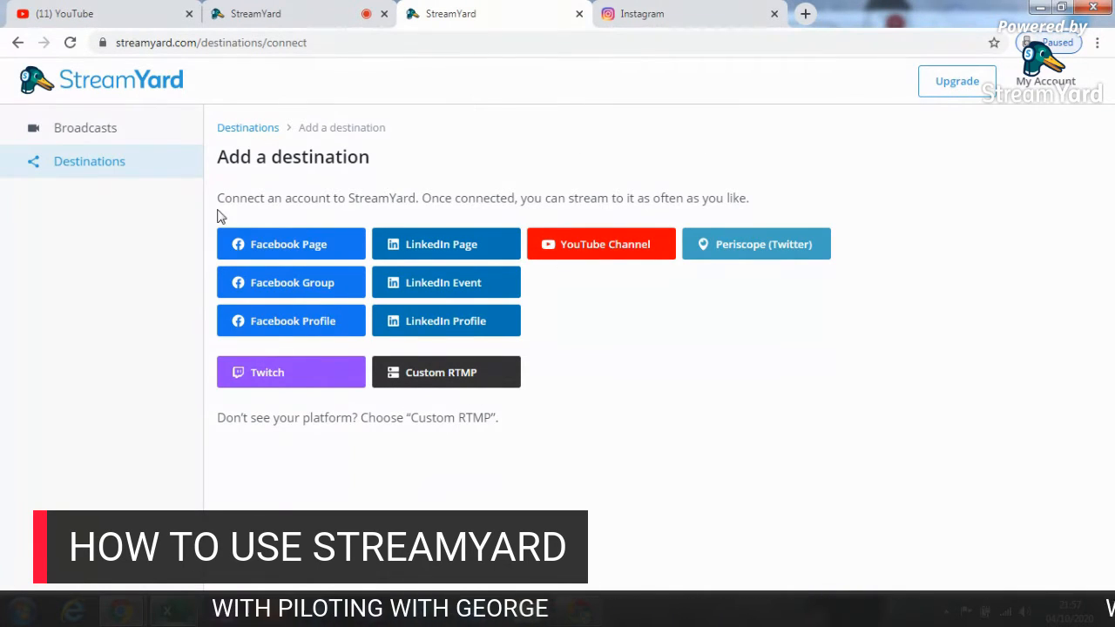
left_click(99, 161)
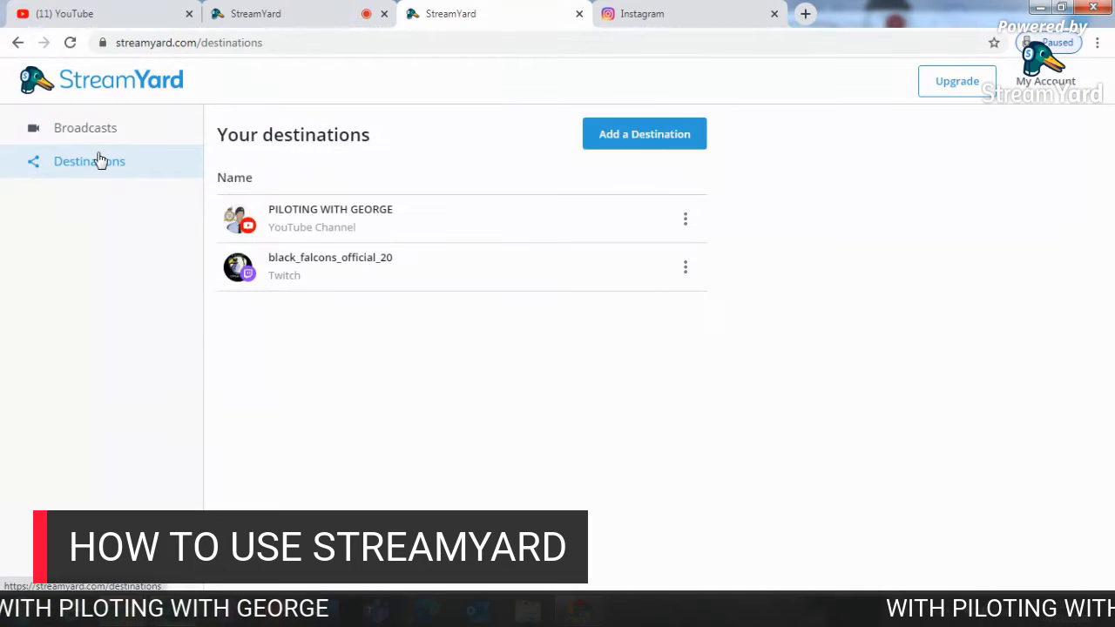
left_click(116, 136)
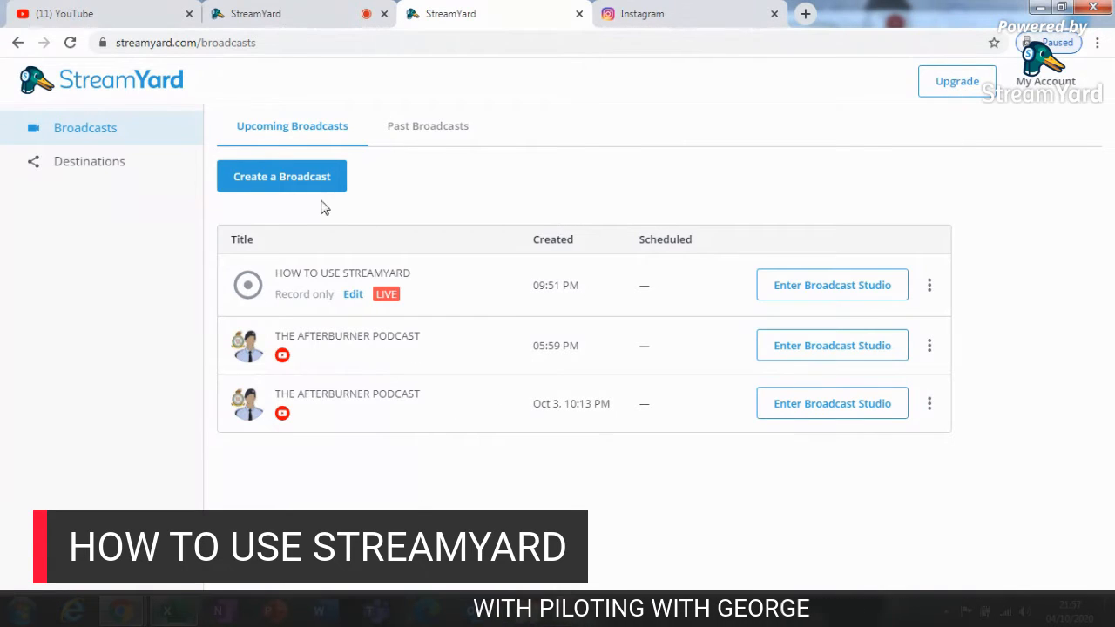
Step: Look through the whole list of past broadcasts and return to the upcoming broadcasts
left_click(401, 126)
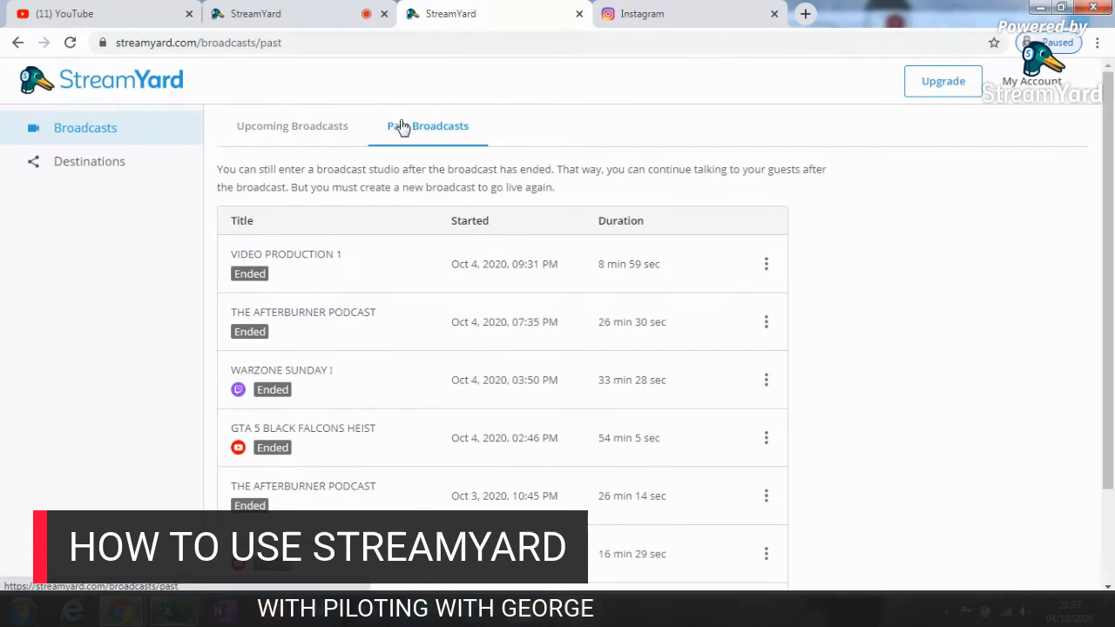
left_click_drag(1110, 157, 1111, 247)
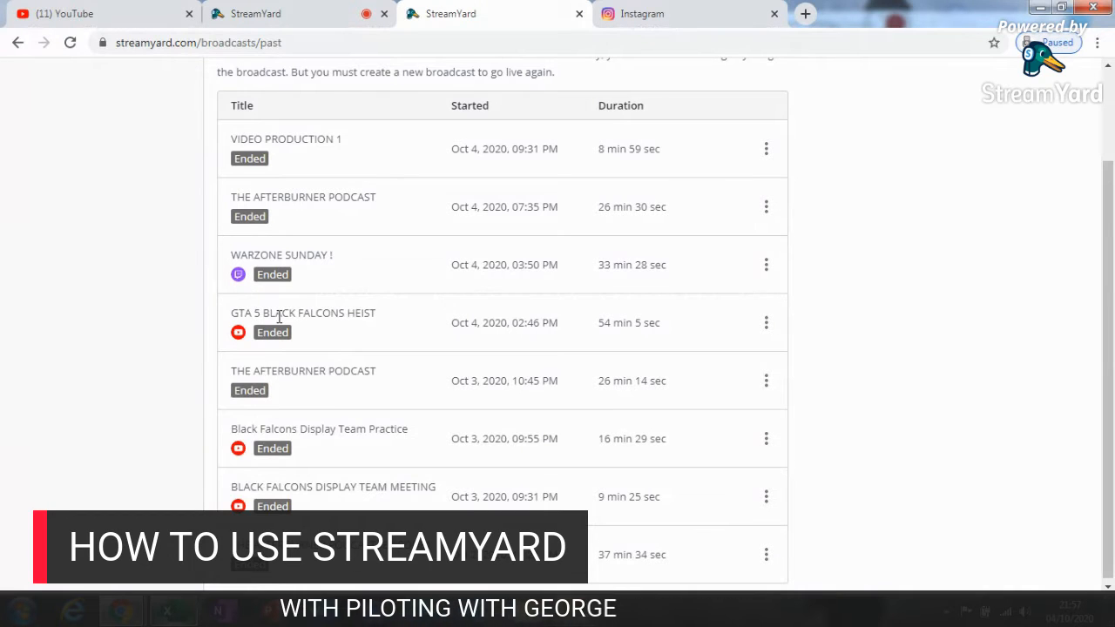
mouse_move(236, 337)
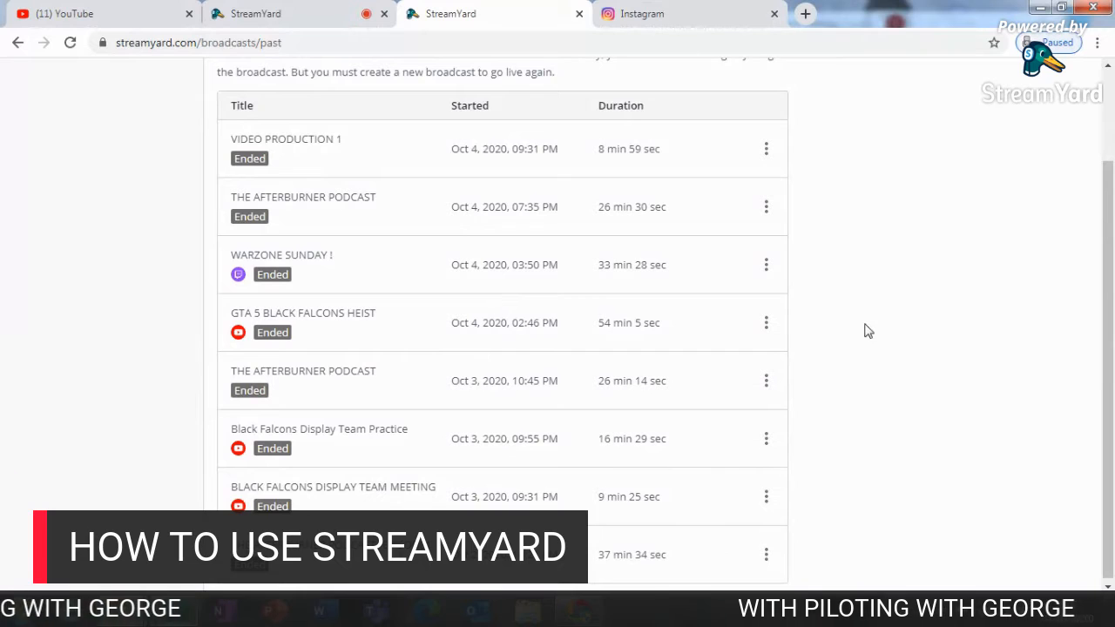
scroll(1112, 290, "up", 1)
left_click_drag(1112, 291, 1112, 201)
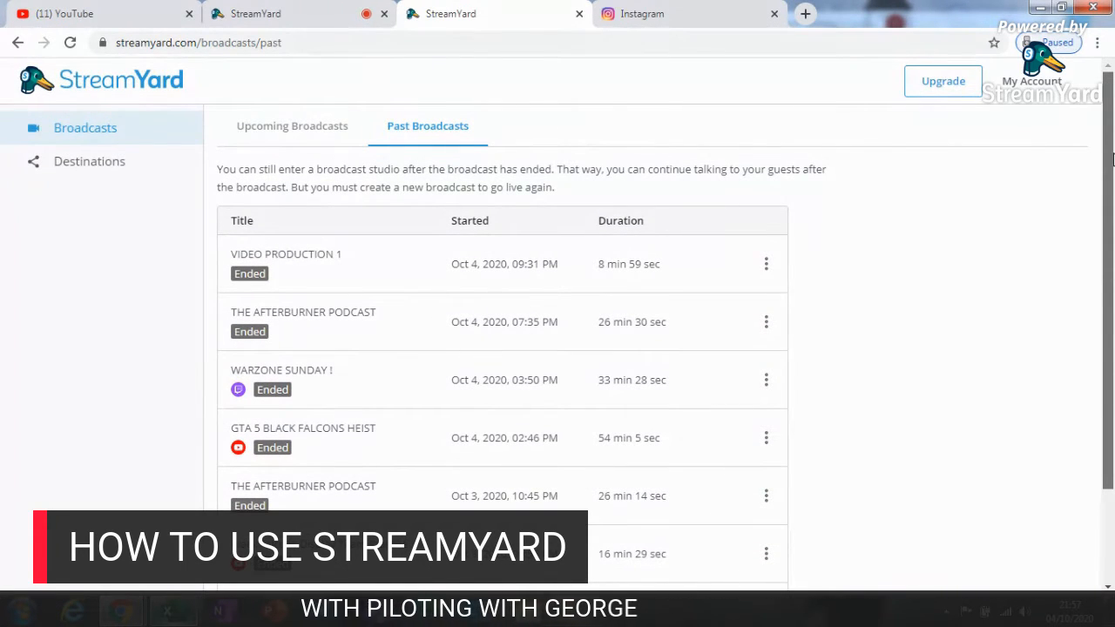
left_click_drag(1108, 246, 1114, 174)
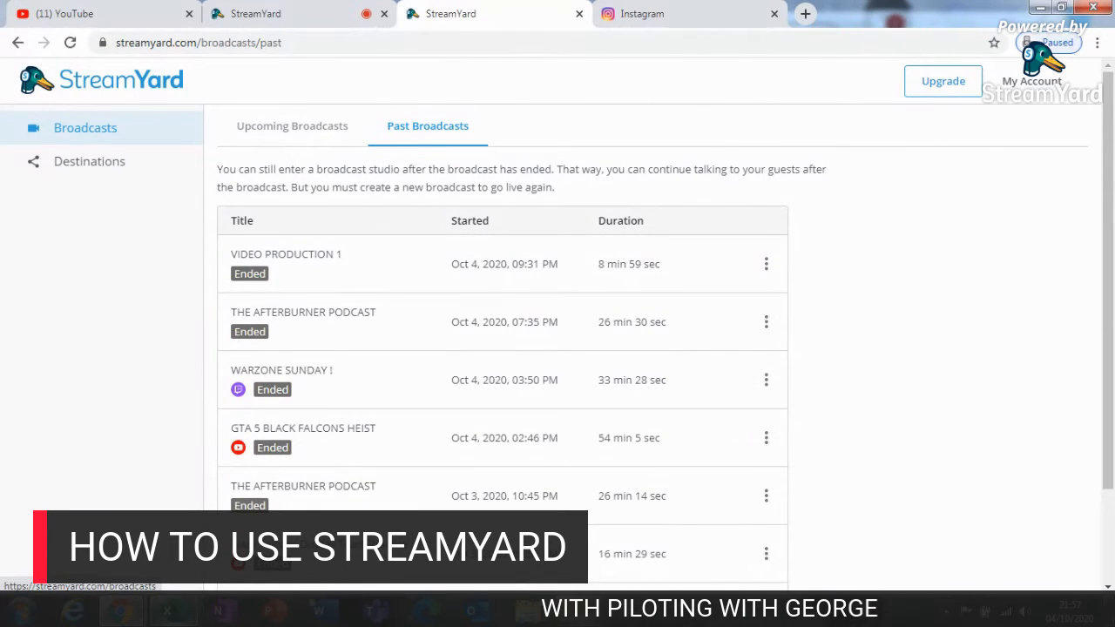
scroll(859, 309, "down", 1)
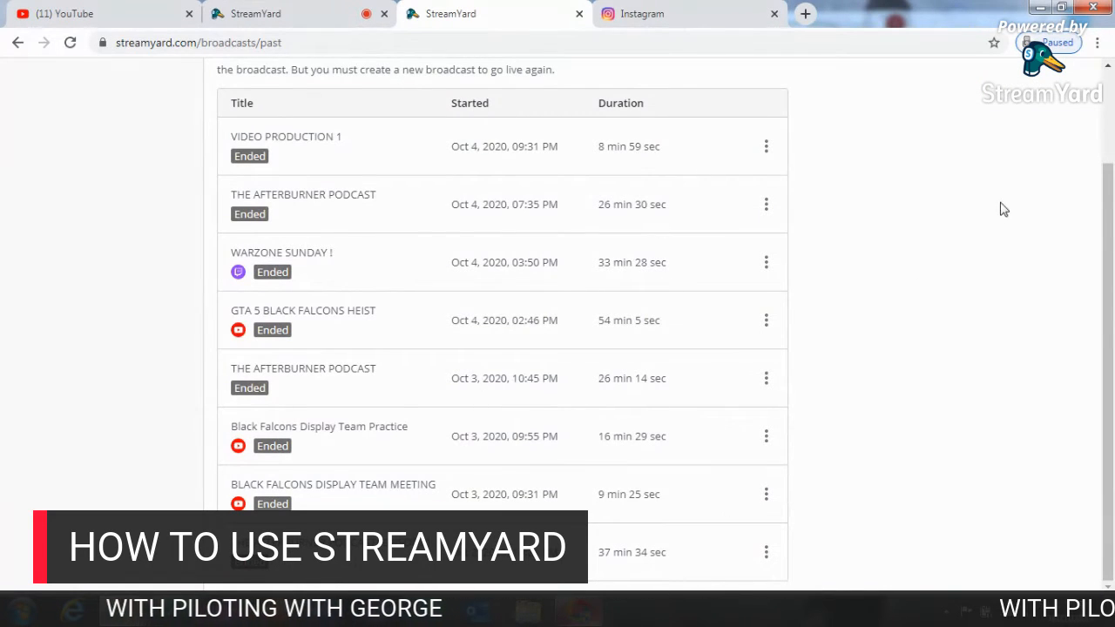
scroll(996, 212, "up", 1)
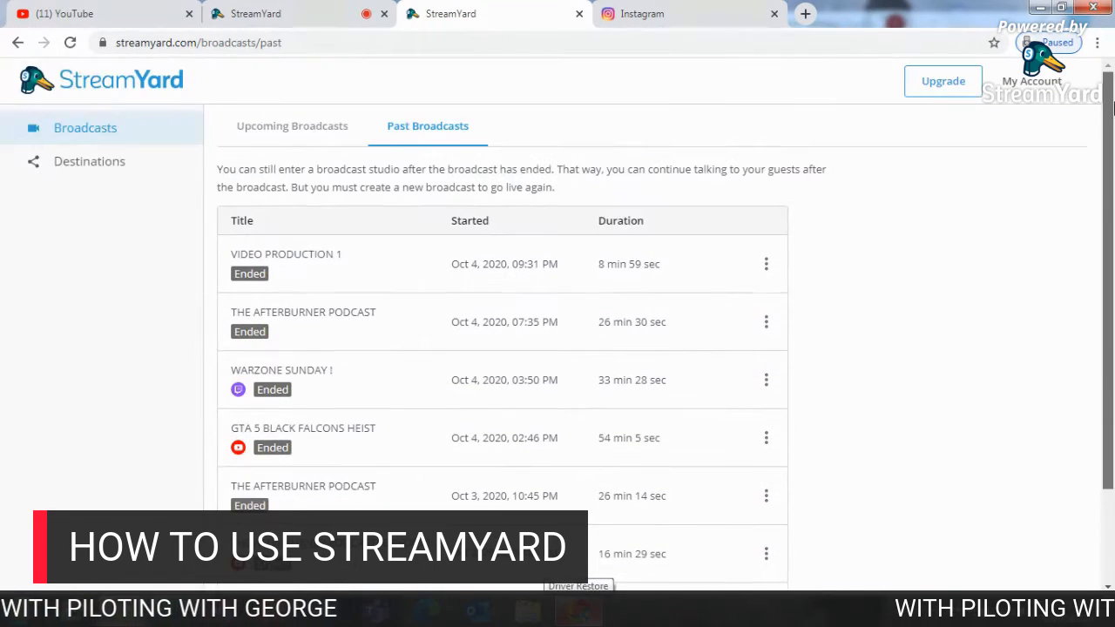
left_click(312, 144)
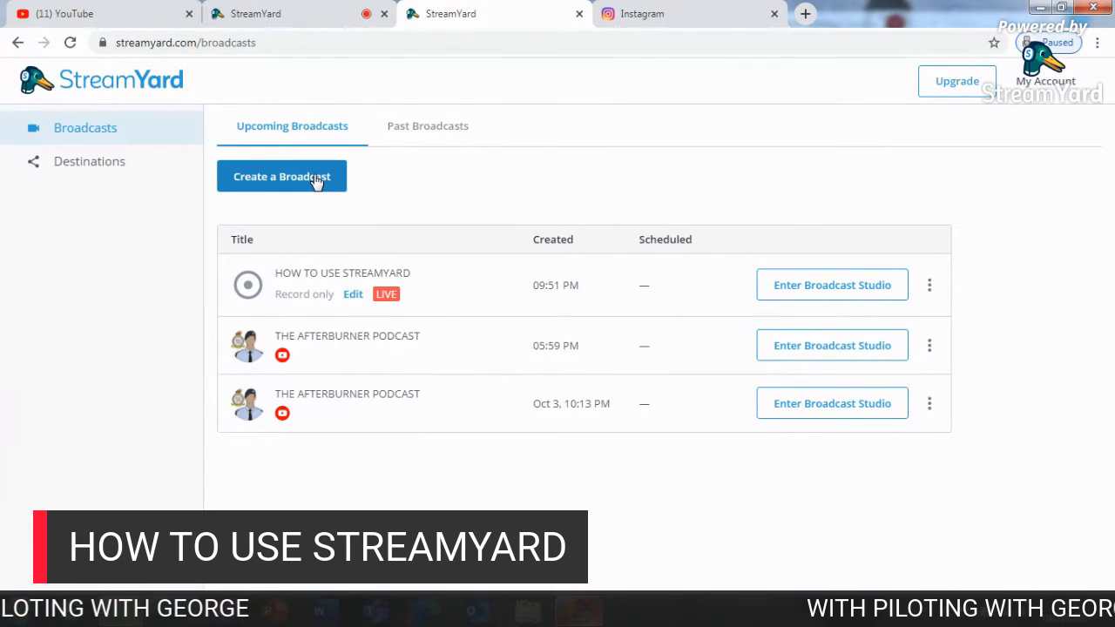
Step: Start a new broadcast to the YouTube channel and title it "GTA 5 GAMEPLAY"
left_click(317, 180)
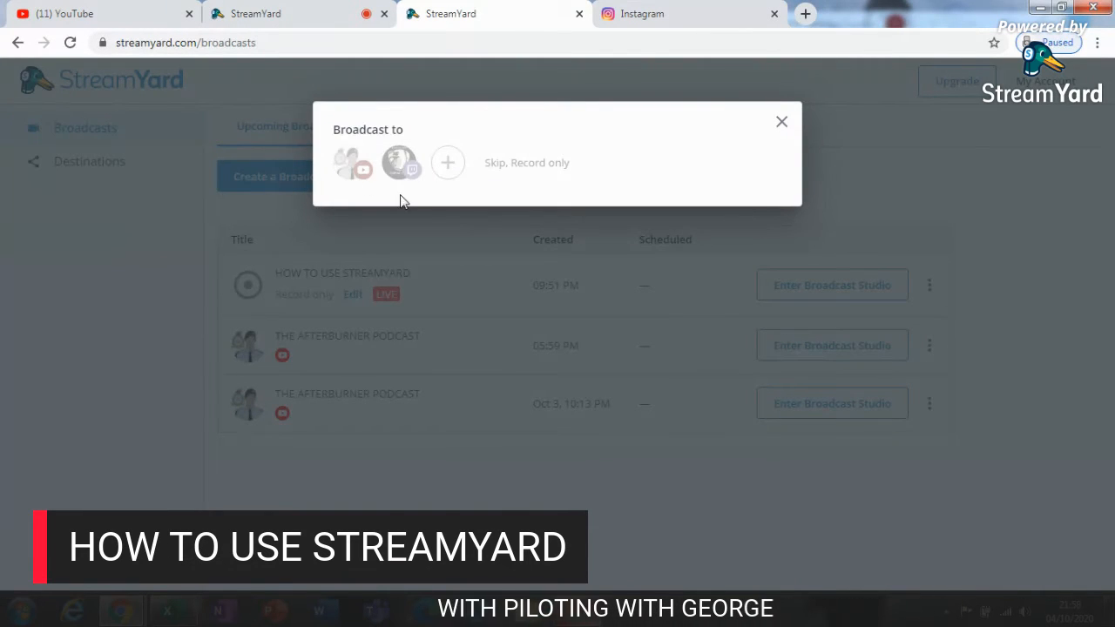
left_click(357, 170)
left_click(391, 247)
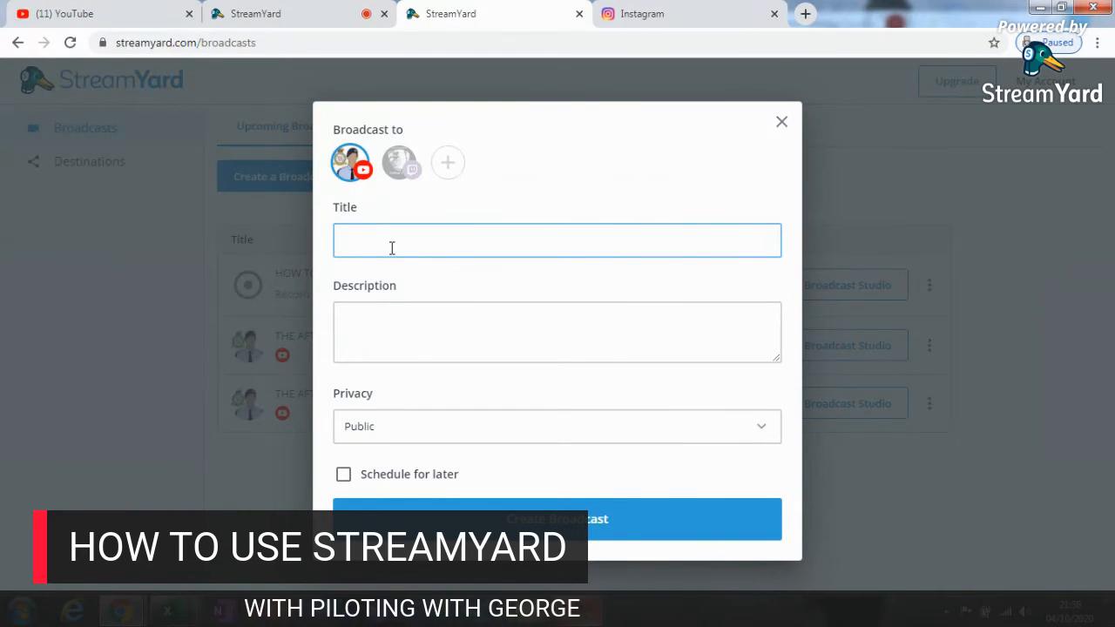
type("GHT")
key("BackSpace")
key("BackSpace")
type("TA 5 GAMEPLAY")
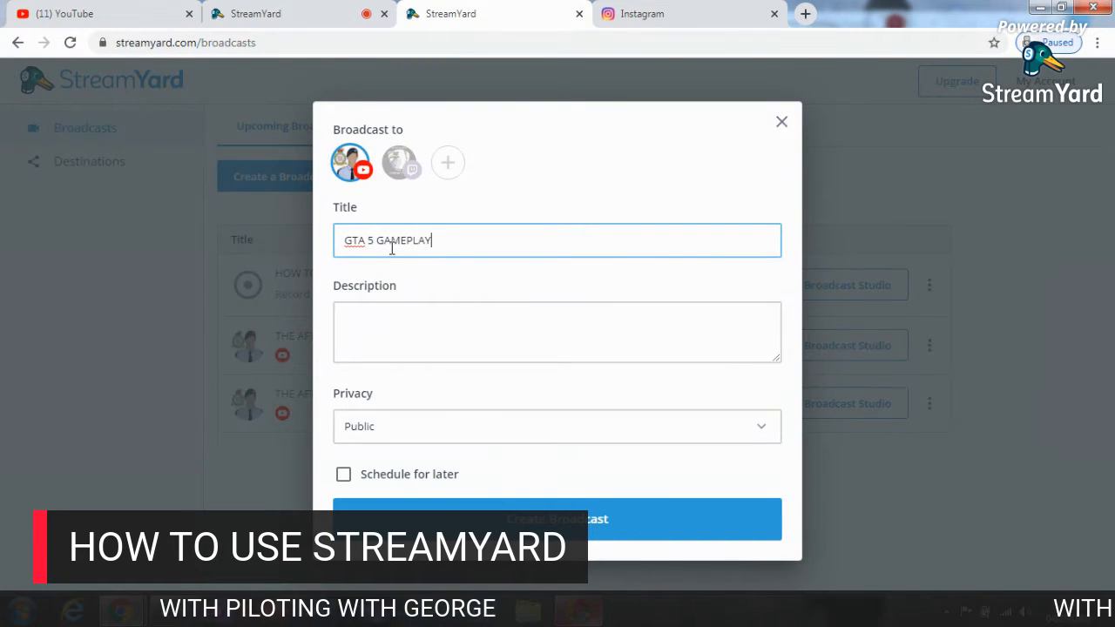
Step: Keep the broadcast's privacy as Public with an empty description, and create the broadcast
left_click(433, 323)
left_click(453, 438)
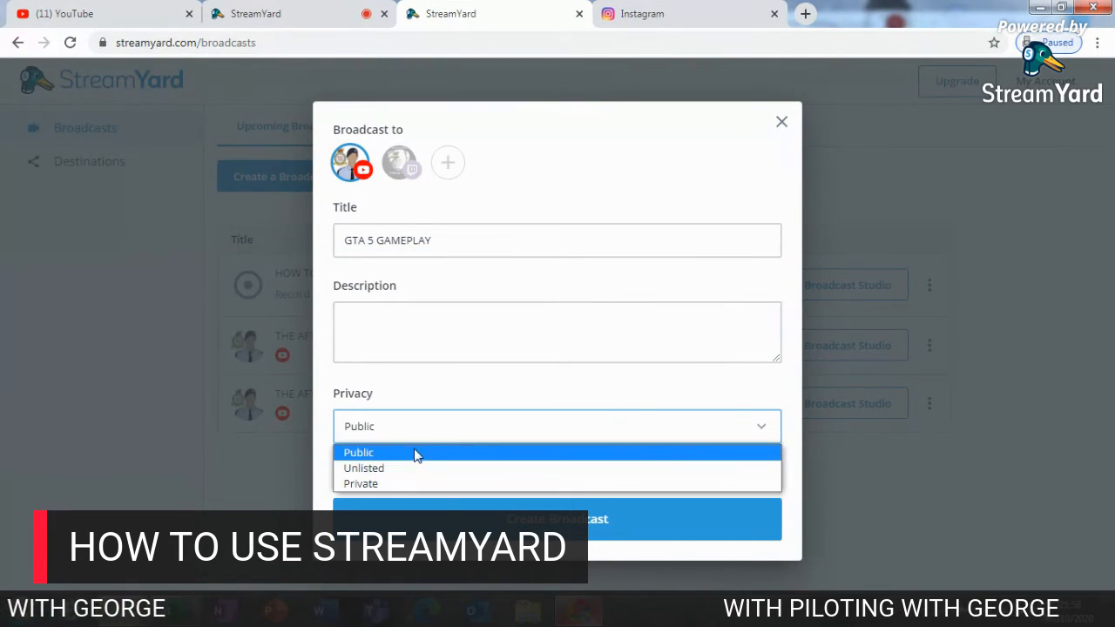
left_click(453, 326)
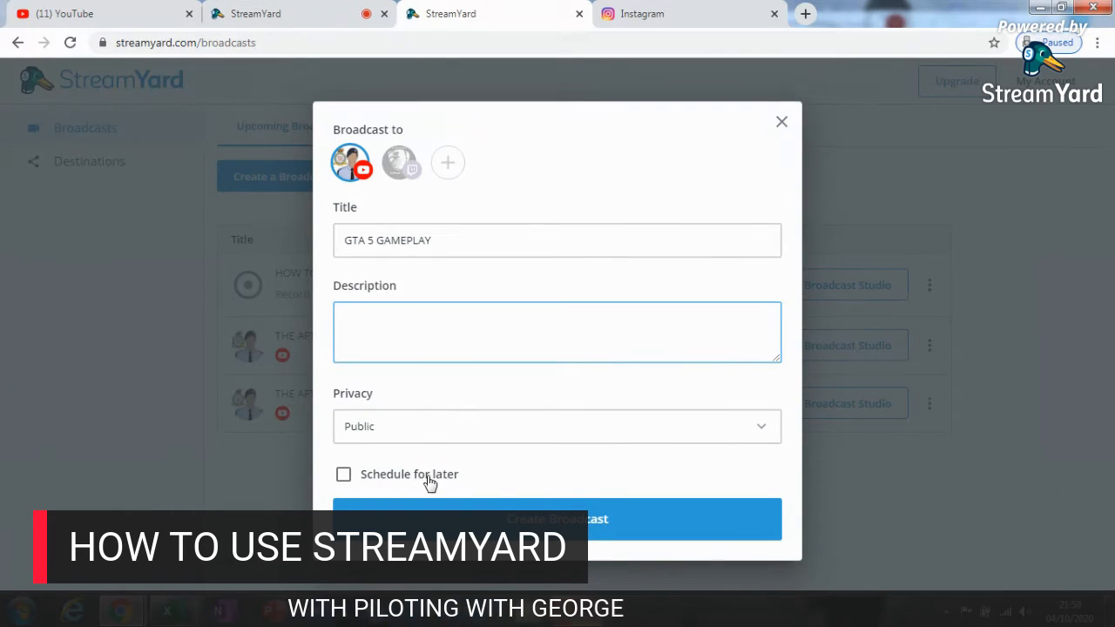
left_click(489, 521)
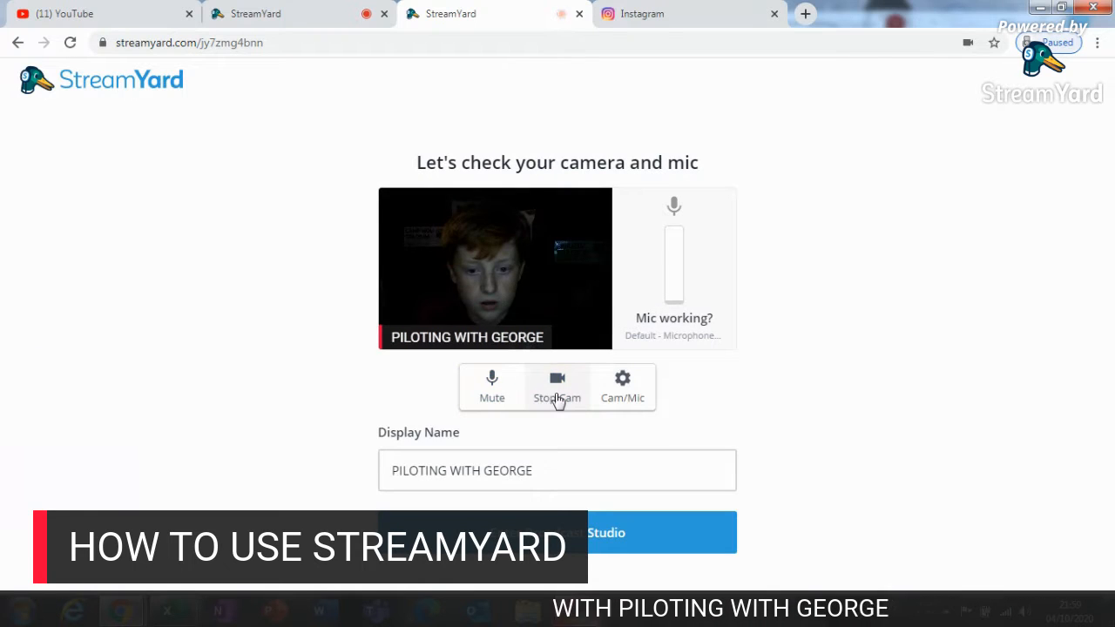
Step: Turn off the camera, mute the microphone and enter the broadcast studio
left_click(558, 398)
left_click(514, 401)
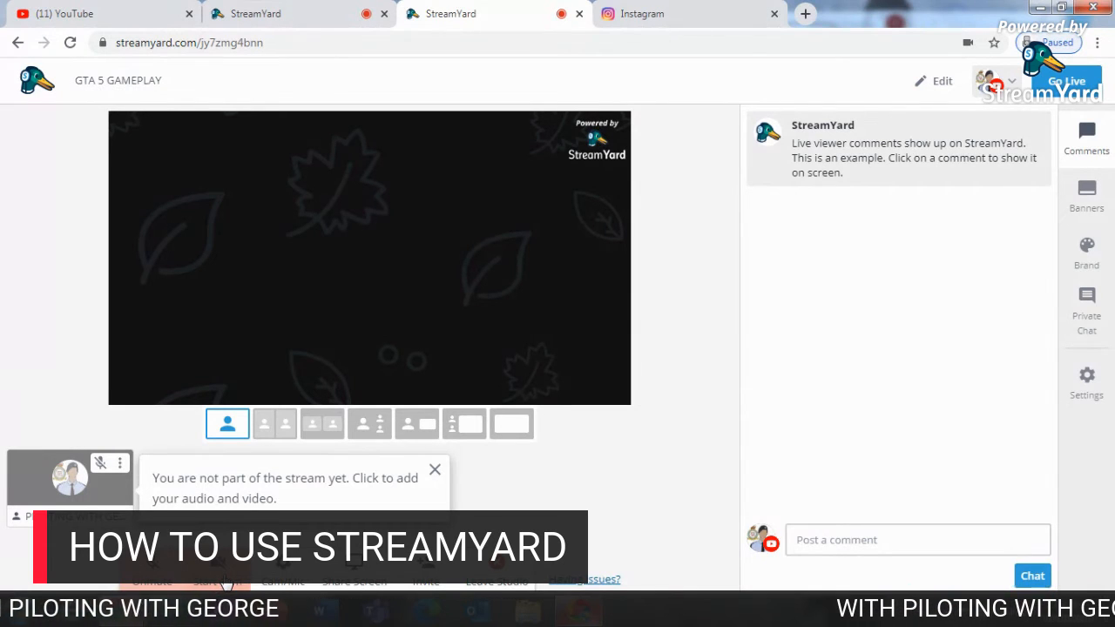
Step: Check the broadcast quality options in the studio's general settings and keep High Definition (720p)
left_click(286, 573)
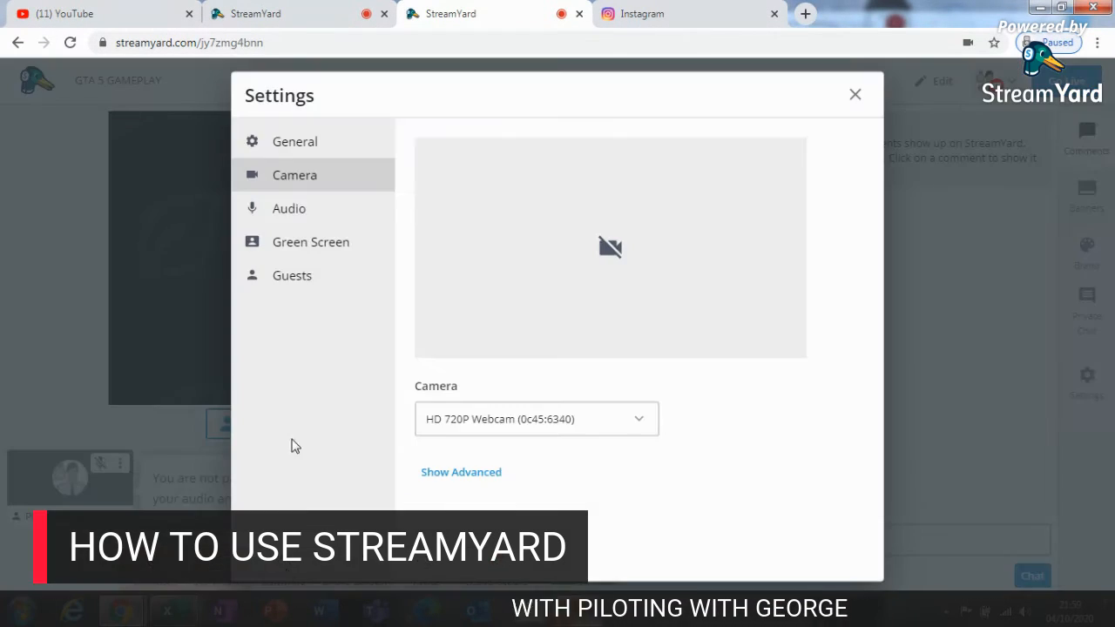
left_click(323, 155)
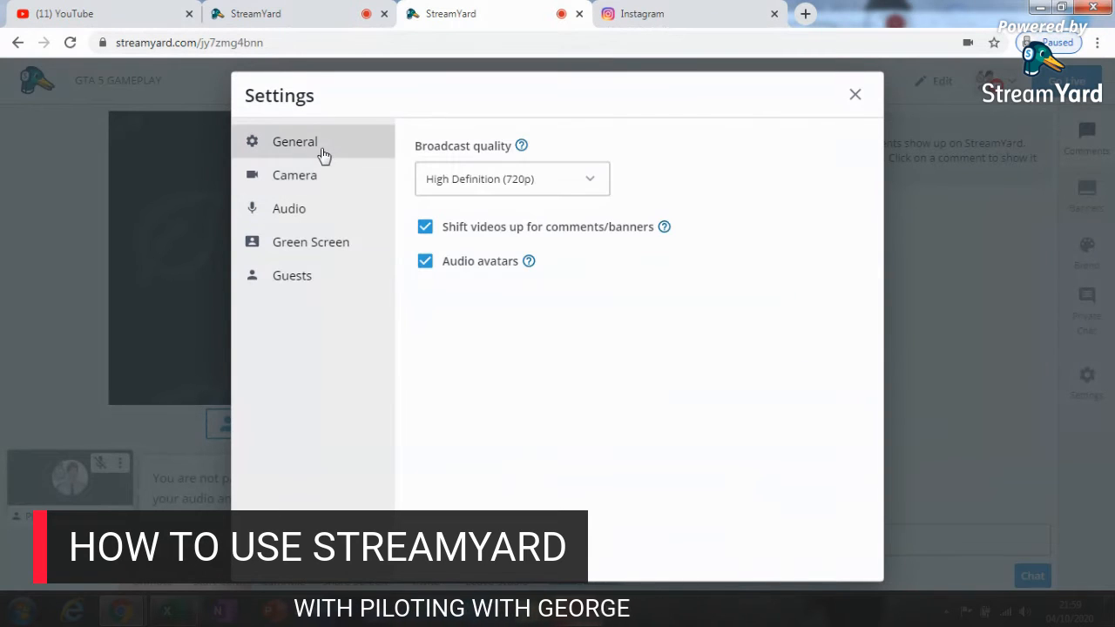
left_click(536, 183)
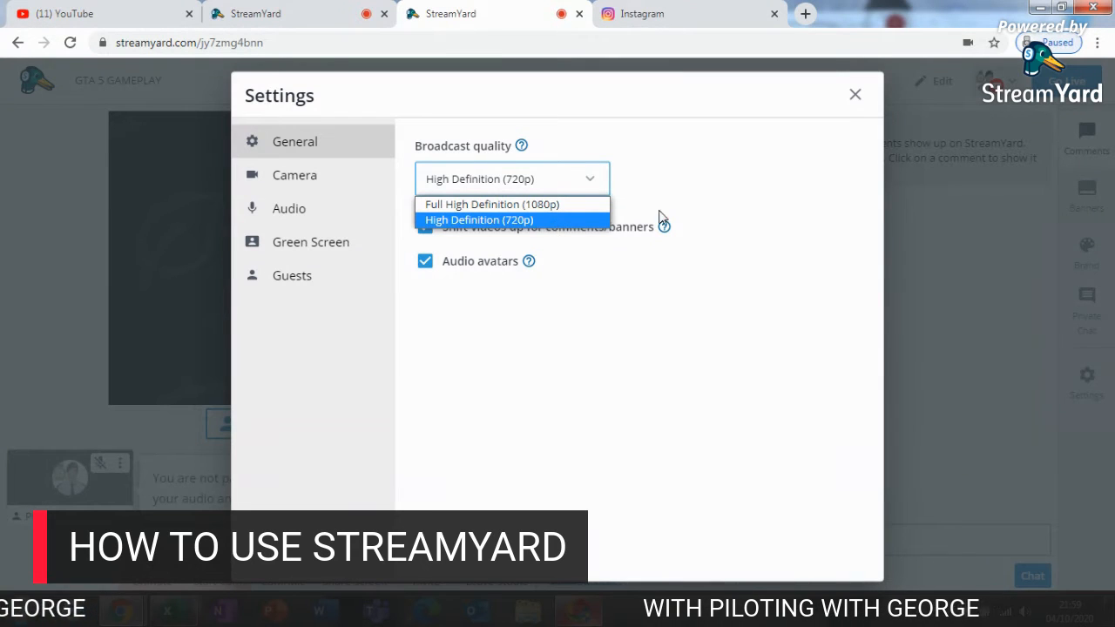
left_click(580, 220)
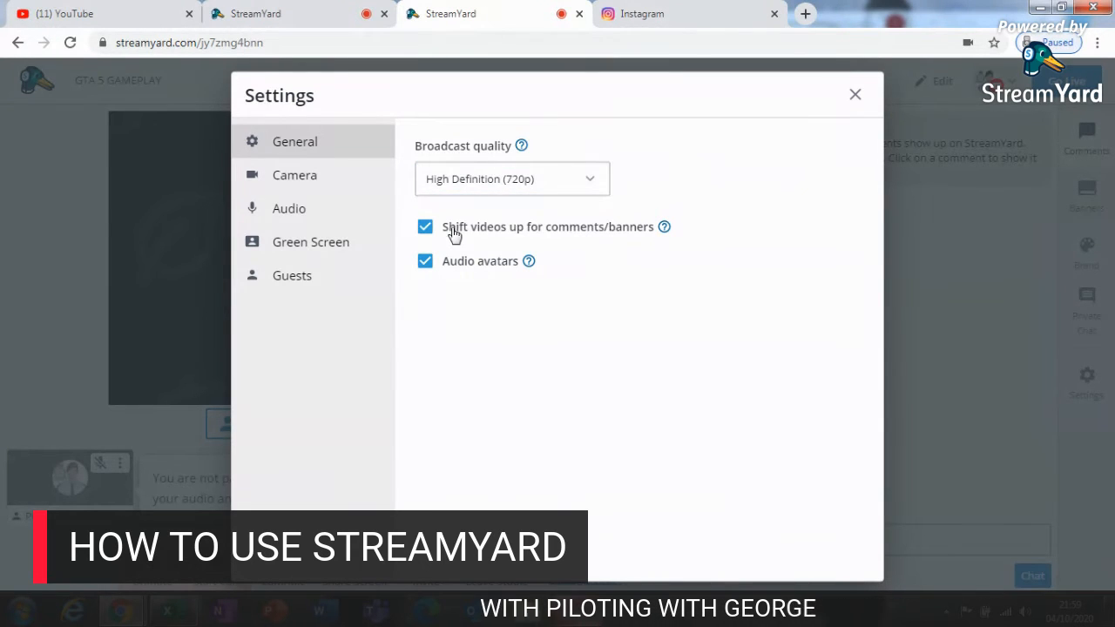
Step: Check which webcams are available in the camera settings without changing the selected one
left_click(356, 175)
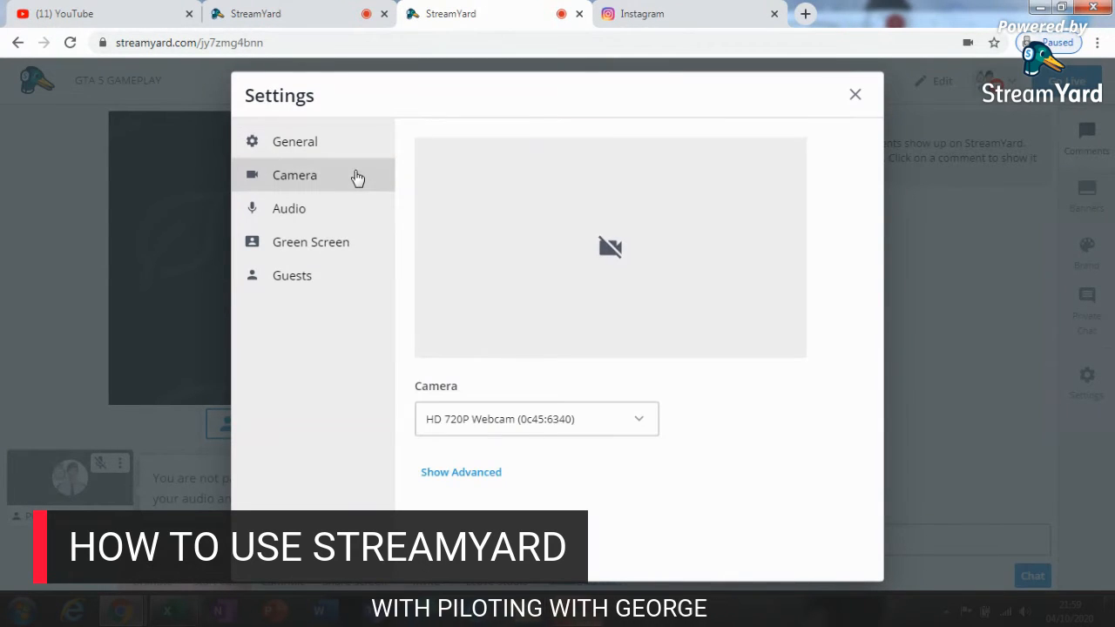
left_click(567, 424)
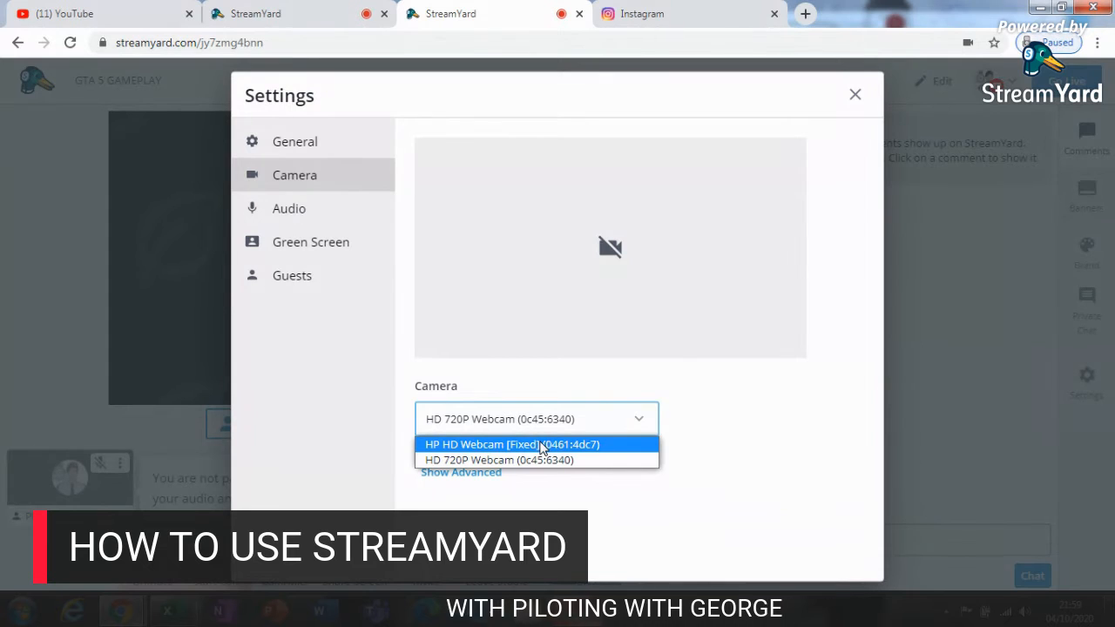
left_click(706, 493)
Step: Review the audio, green screen, guest and general settings of the studio, and close the settings
left_click(330, 213)
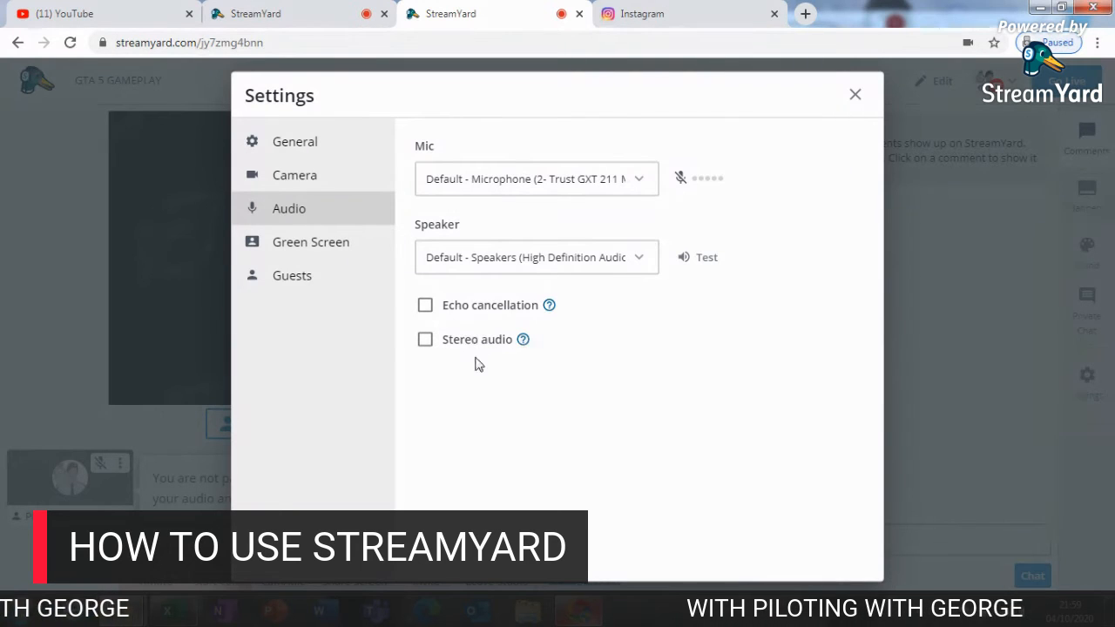
left_click(296, 252)
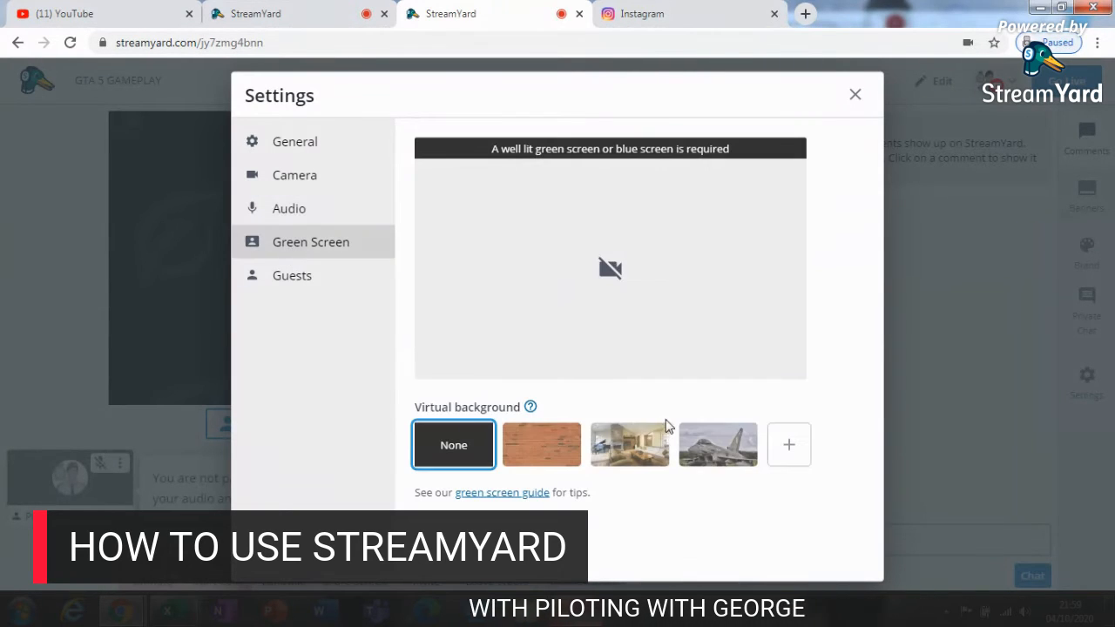
left_click(324, 288)
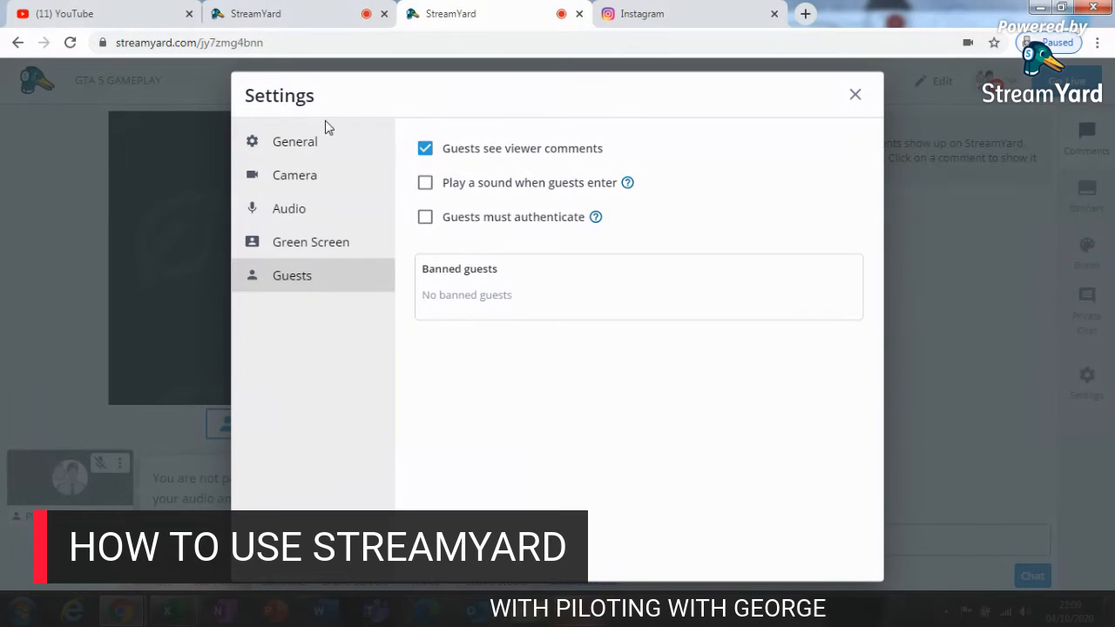
left_click(328, 151)
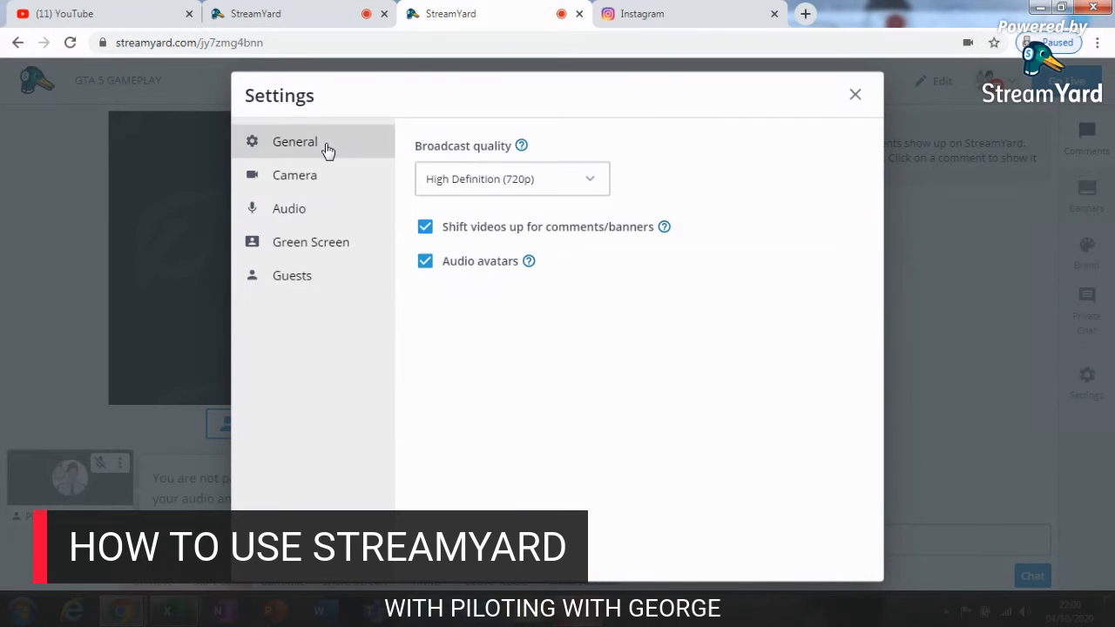
left_click(856, 95)
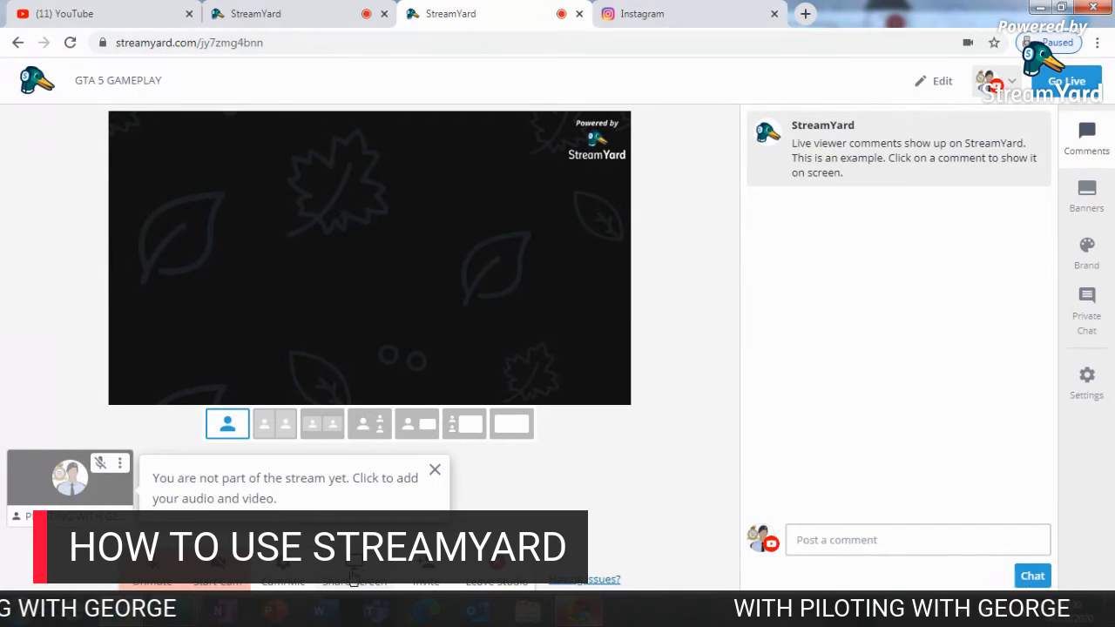
Step: Dismiss the stream tip, review the studio's guest invitation link and close the invitation without sending it
left_click(435, 472)
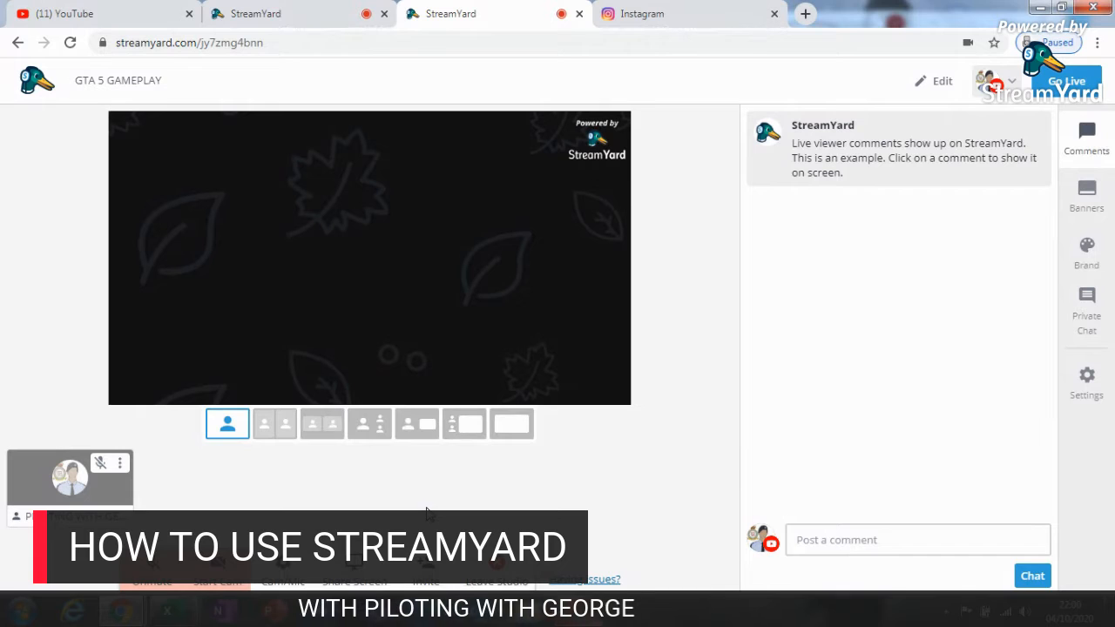
left_click(434, 583)
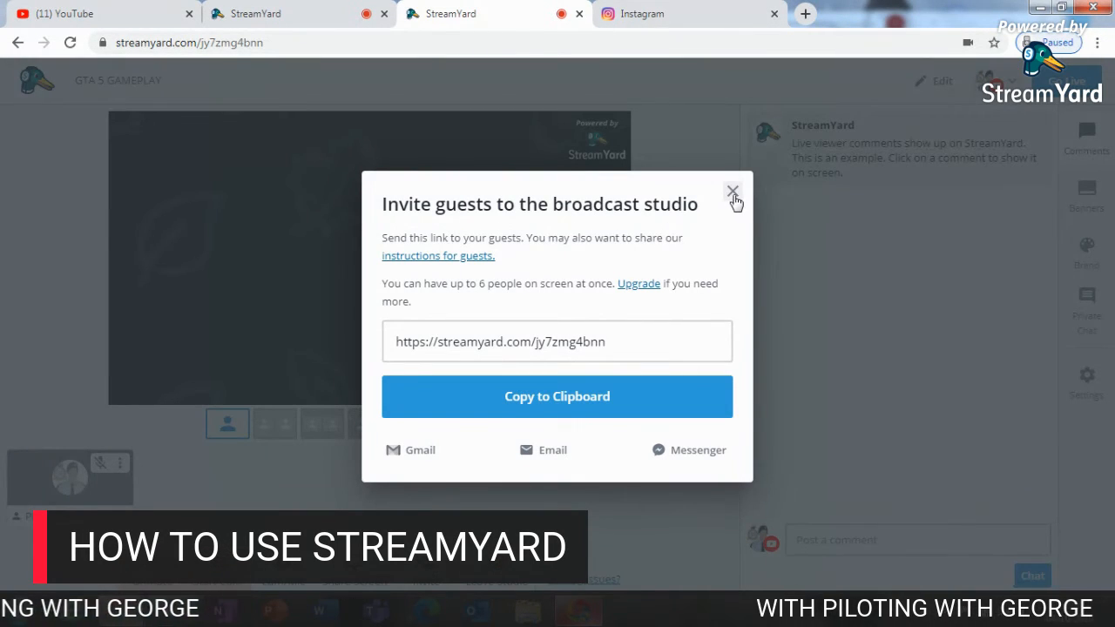
left_click_drag(610, 341, 430, 340)
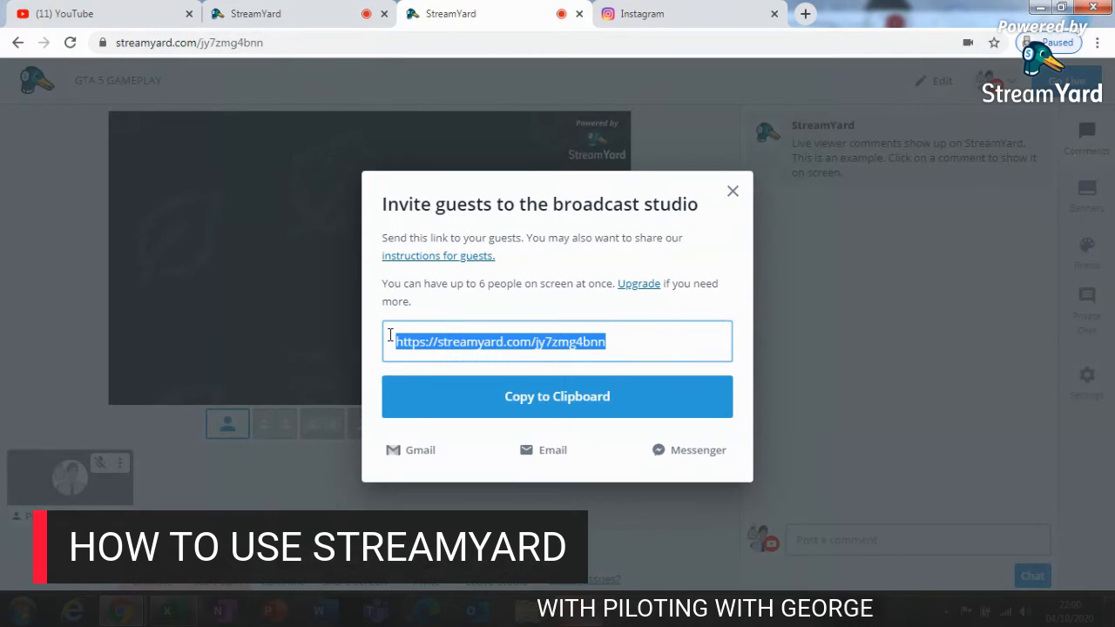
left_click(734, 192)
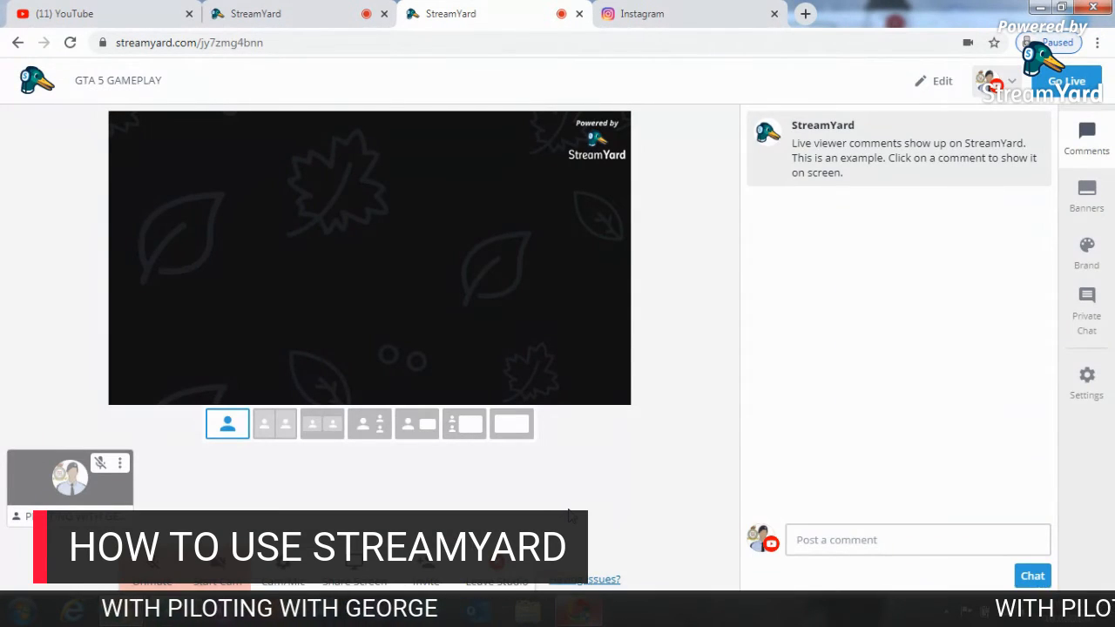
Step: Add yourself to the stream and try the different screen layouts, finishing with the solo layout
left_click(271, 426)
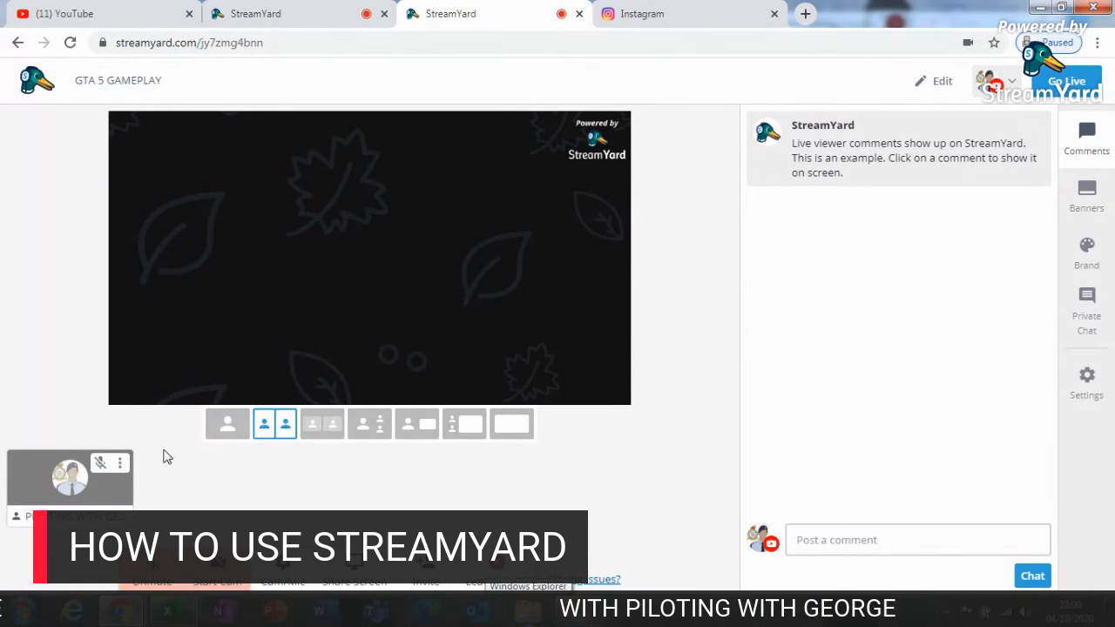
left_click(70, 489)
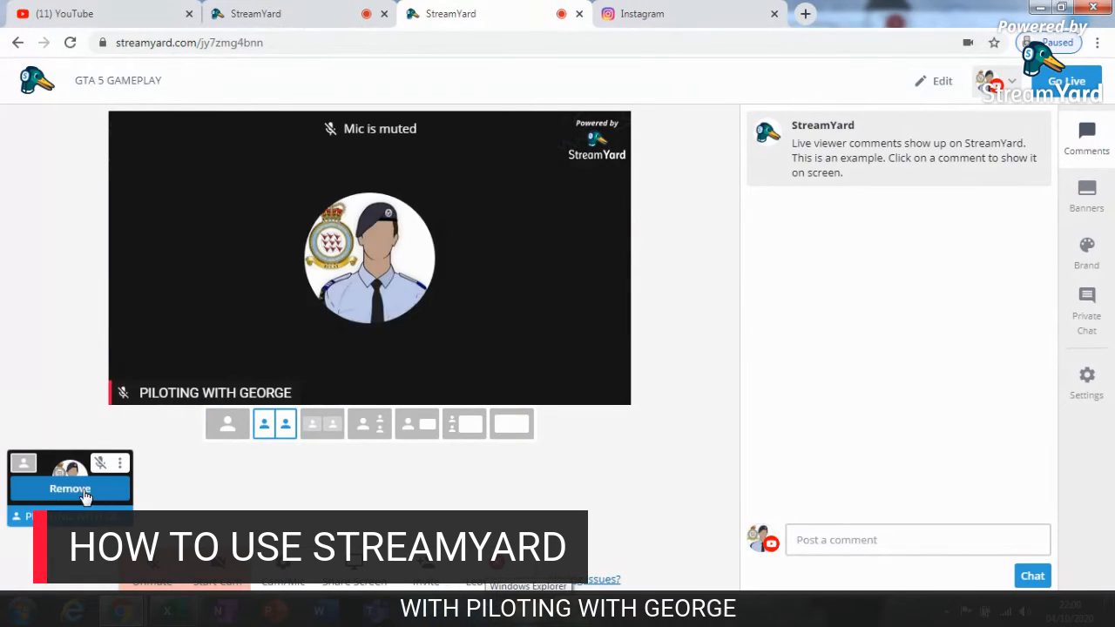
left_click(227, 430)
left_click(274, 427)
left_click(322, 426)
left_click(426, 431)
left_click(466, 426)
left_click(510, 426)
left_click(228, 427)
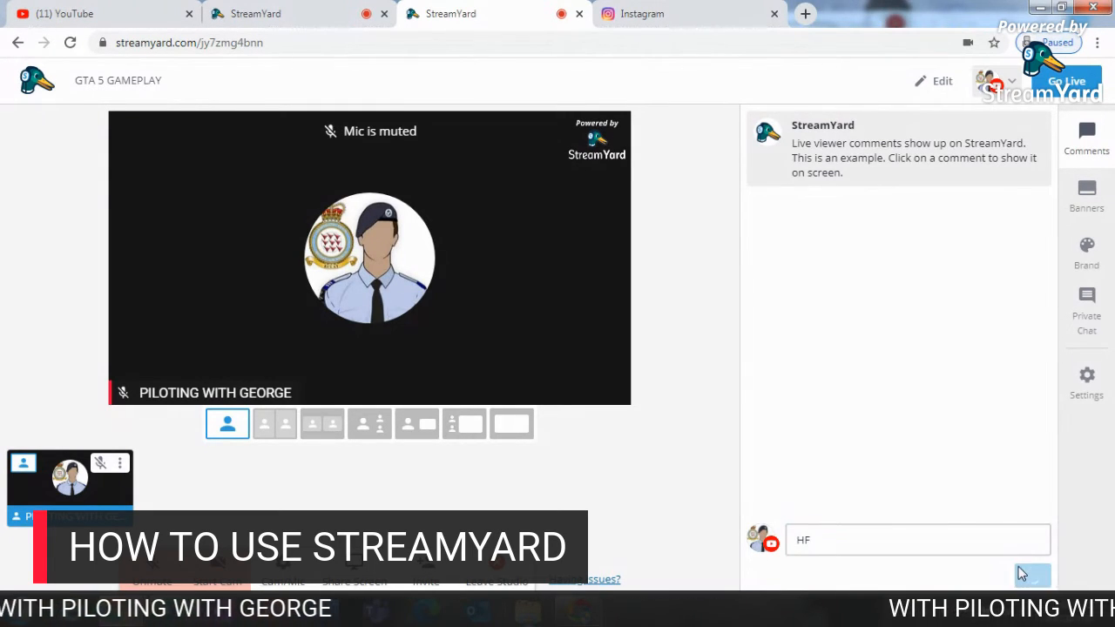
Step: Post the comment "HF" to the broadcast
left_click(1024, 573)
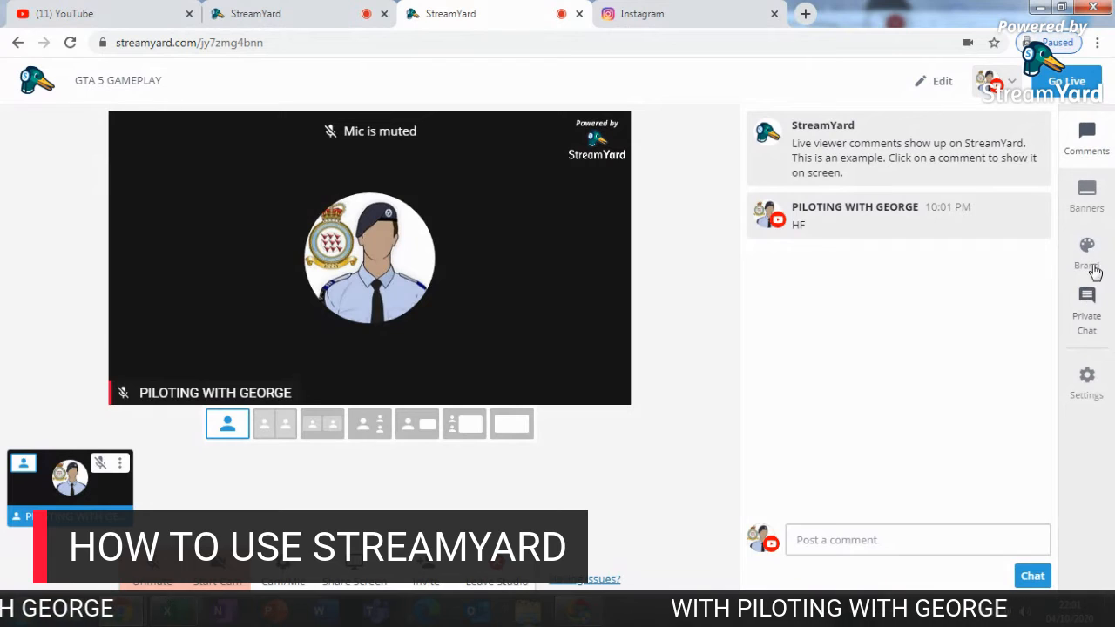
Step: Show the banner "THE BLACK FALCONS DISPLAY TEAM MEETING" and the ticker beginning "BLACK FALCONS DISPLAY TEAM / NEW DISPLAY MANEOUVERS" on the stream
left_click(1087, 200)
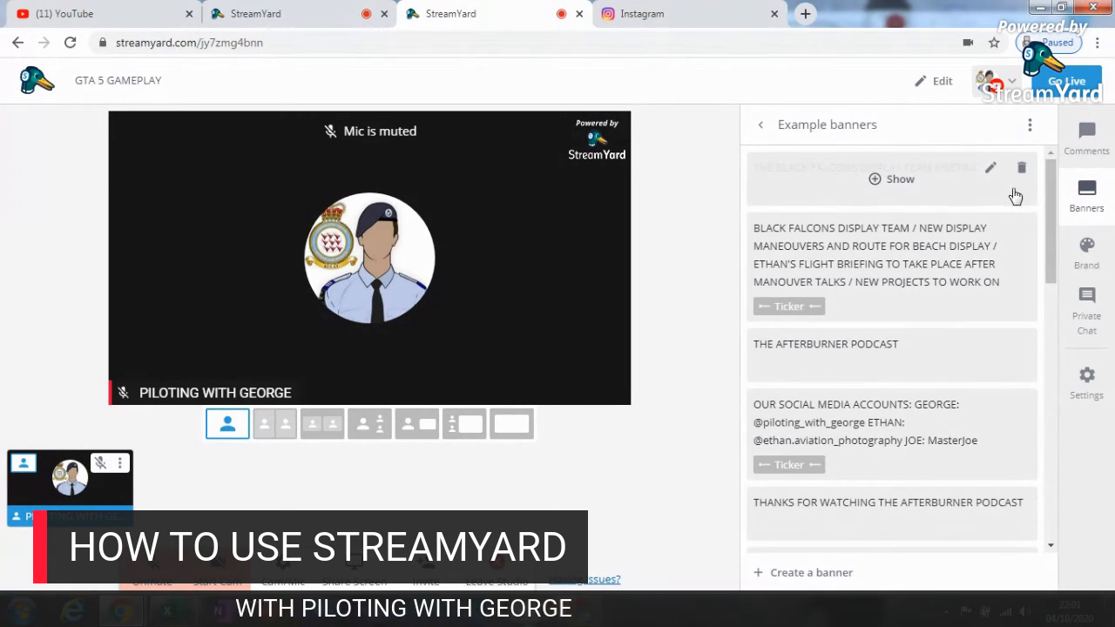
mouse_move(939, 186)
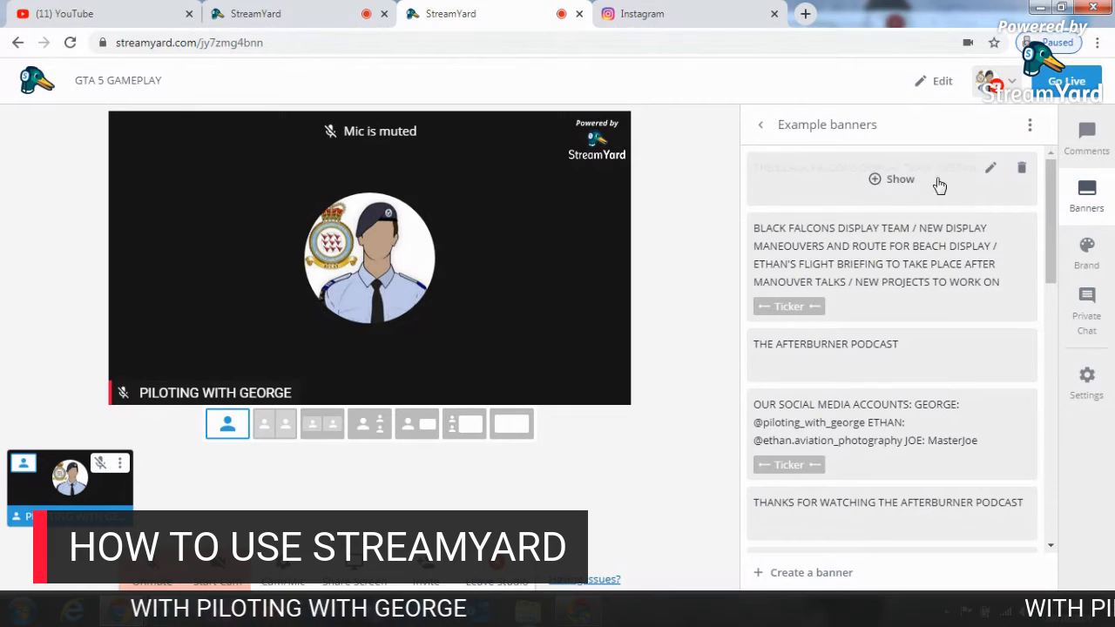
left_click(893, 179)
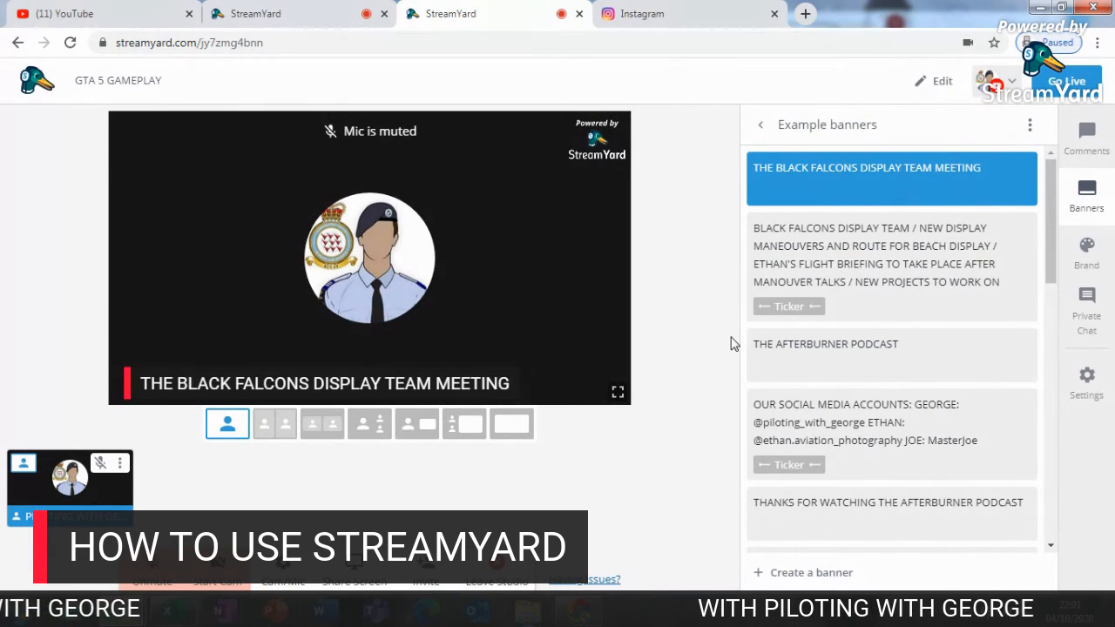
mouse_move(875, 285)
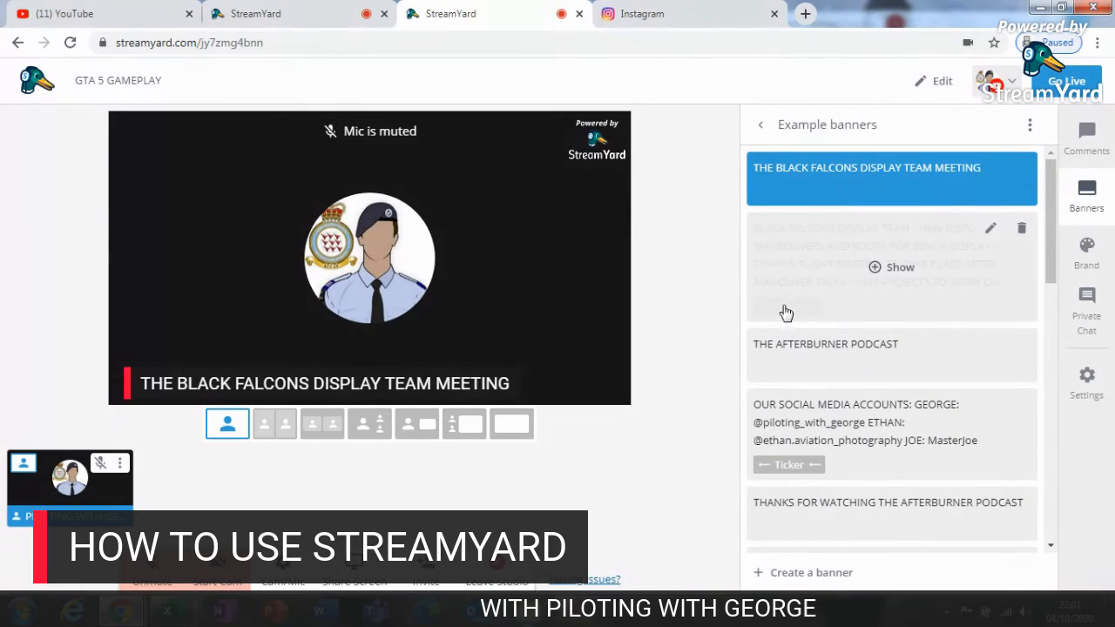
left_click(852, 274)
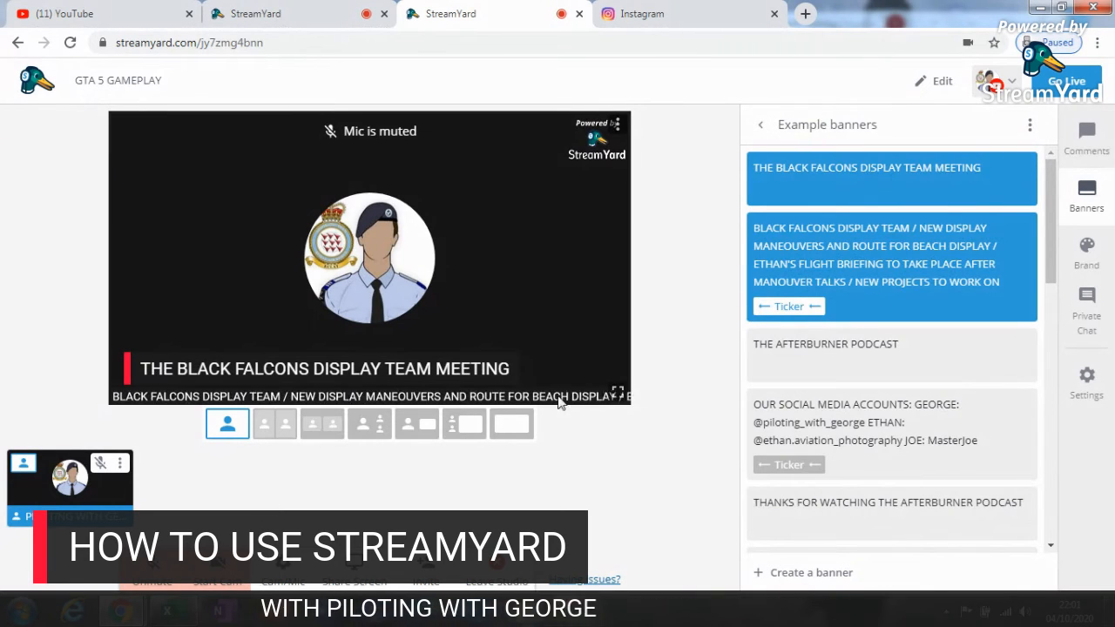
Step: Draft a new banner reading "BLACK FALCONS" and discard it without adding it
left_click(823, 577)
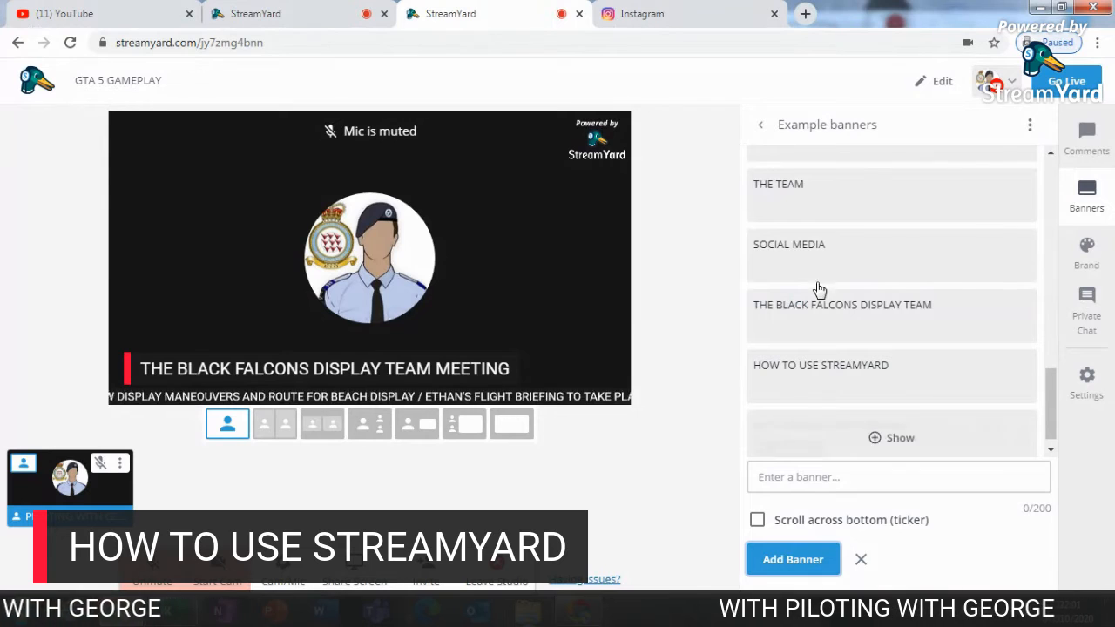
left_click(861, 475)
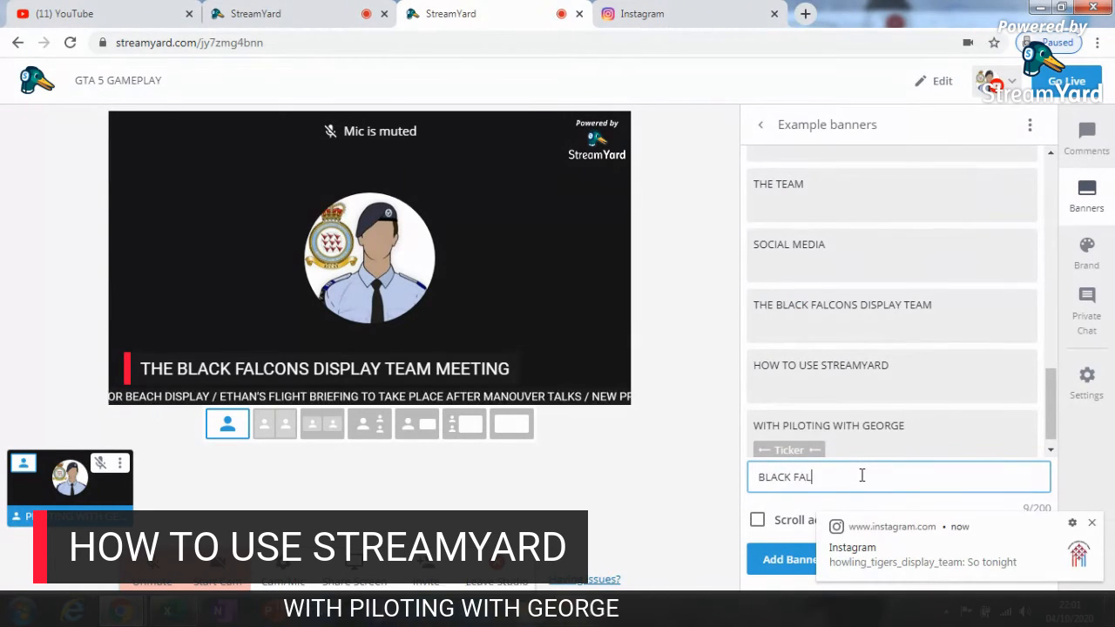
type("BLACK FALCONS")
left_click(1091, 523)
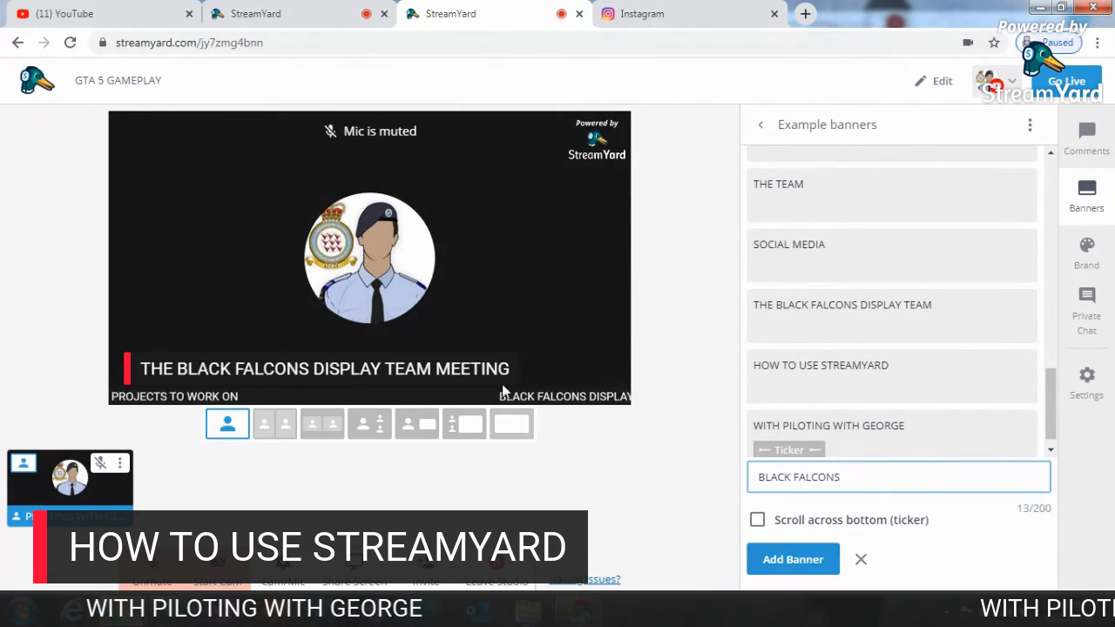
left_click_drag(852, 475, 679, 470)
key("BackSpace")
left_click(861, 559)
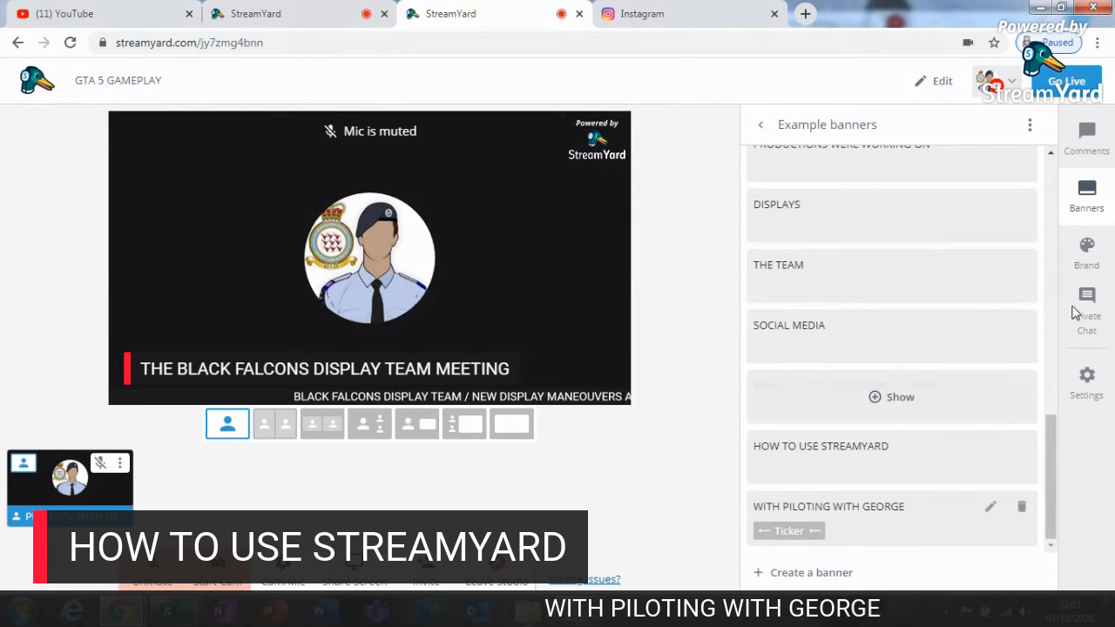
Step: Switch the brand's theme to Default and set its color to blue #018bff
left_click(1089, 251)
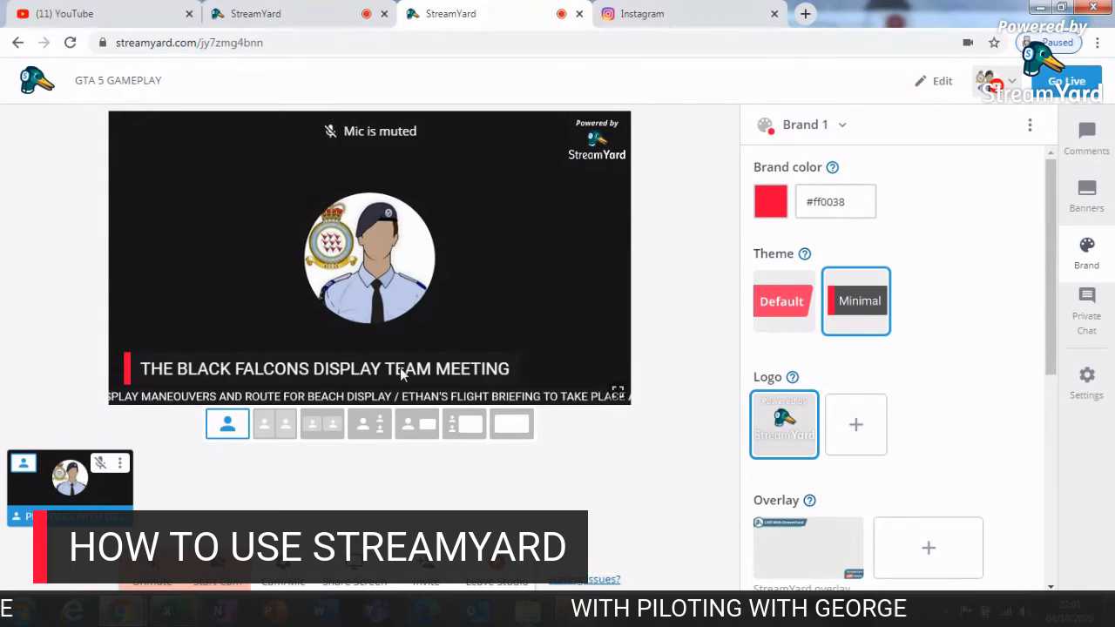
left_click(767, 306)
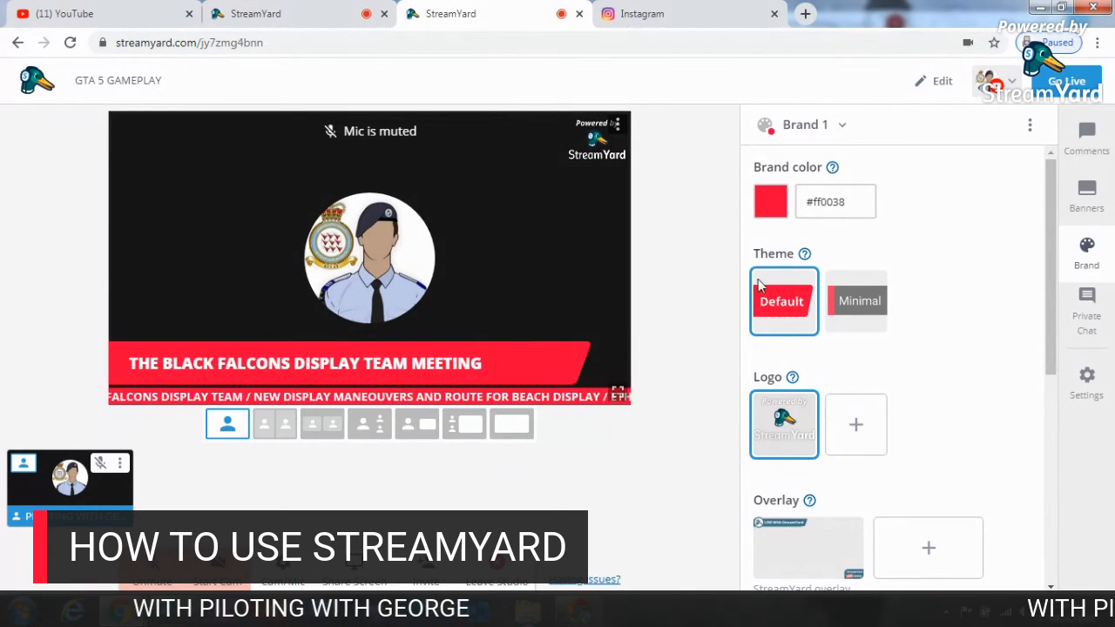
left_click(777, 207)
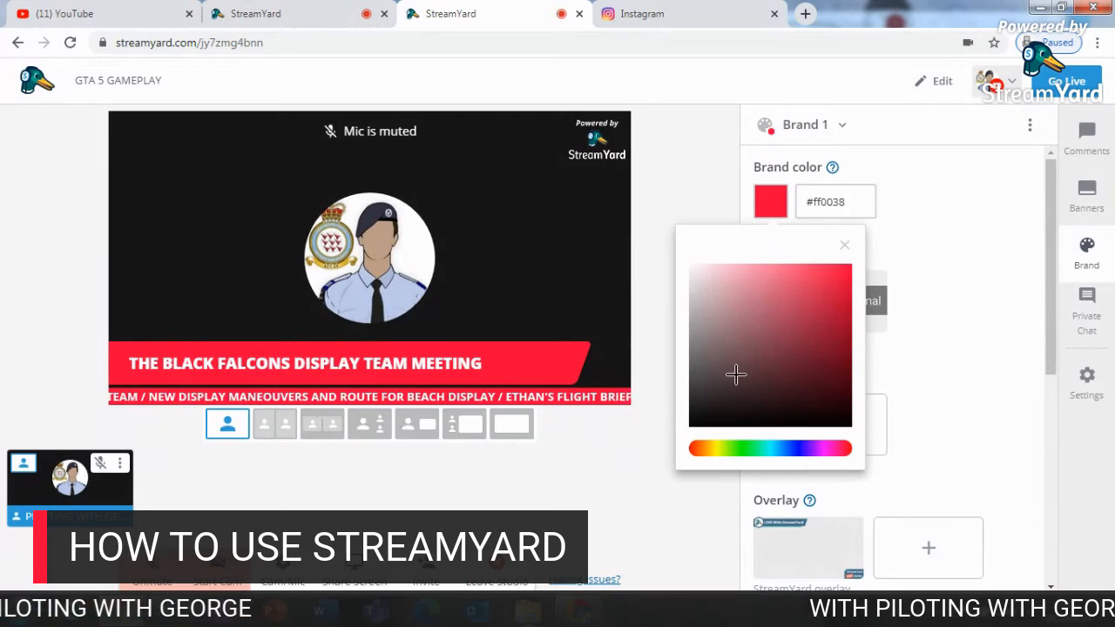
left_click(786, 450)
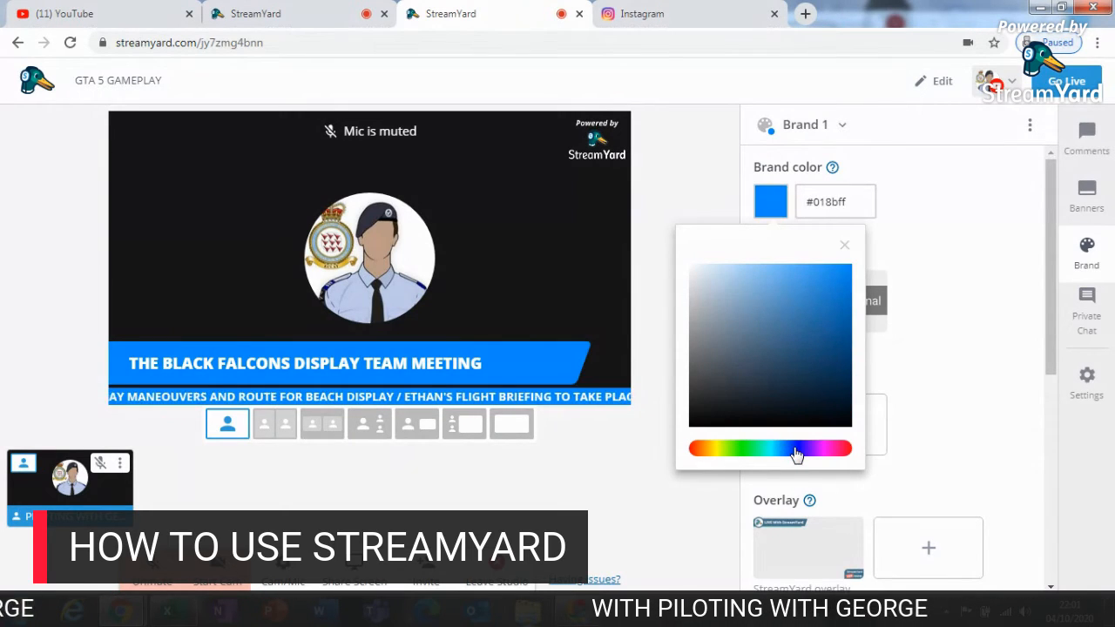
left_click(845, 247)
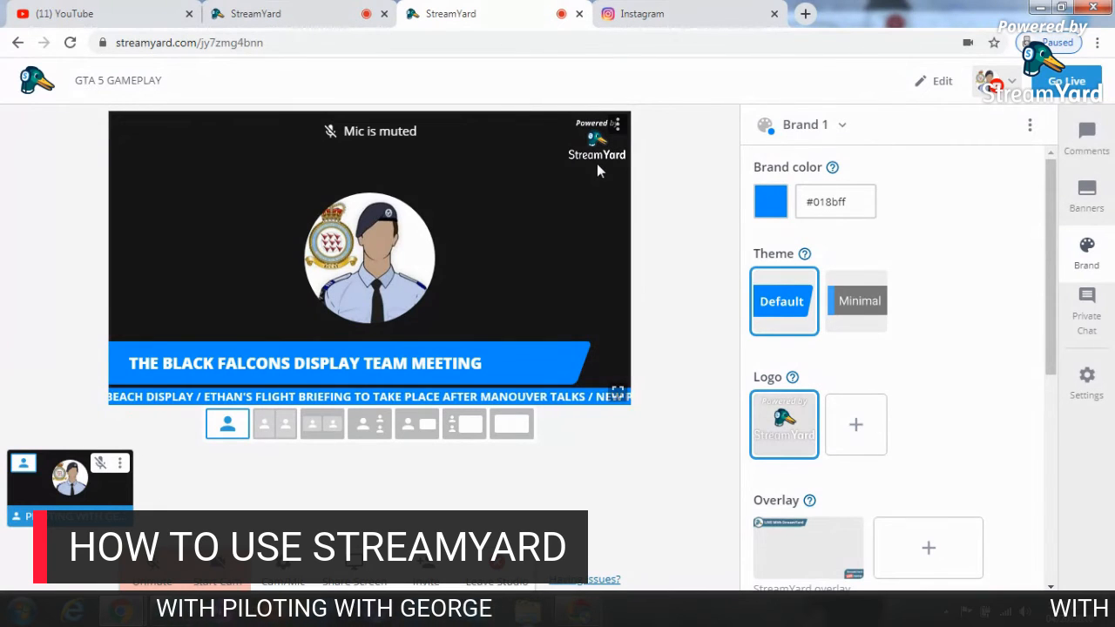
Step: Preview the StreamYard overlay on the stream and turn it off again
left_click_drag(1054, 277, 1054, 358)
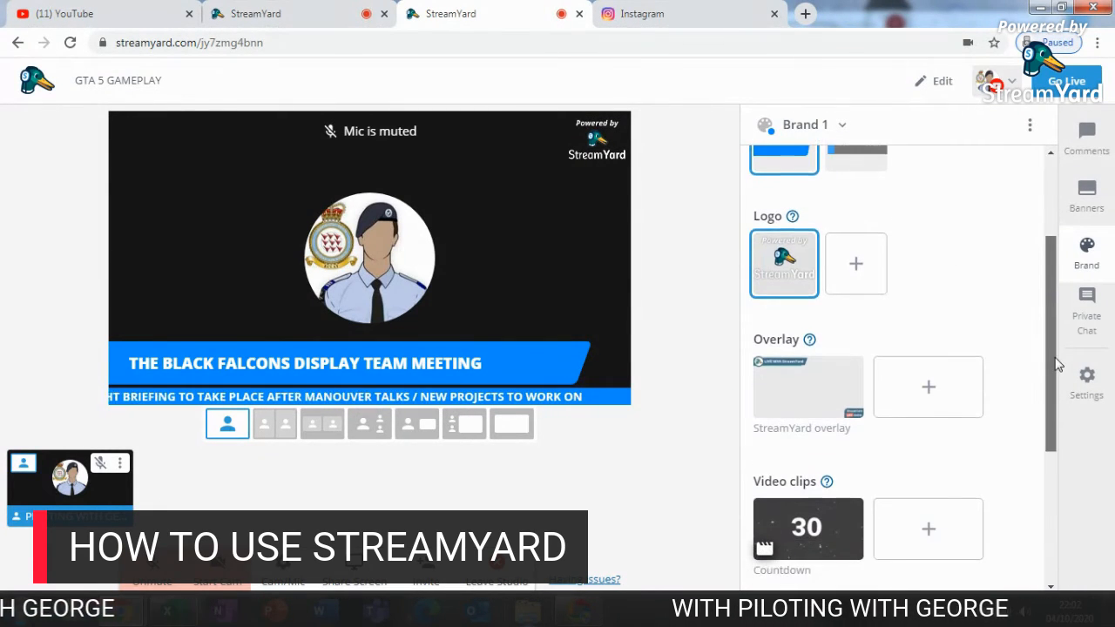
left_click(826, 405)
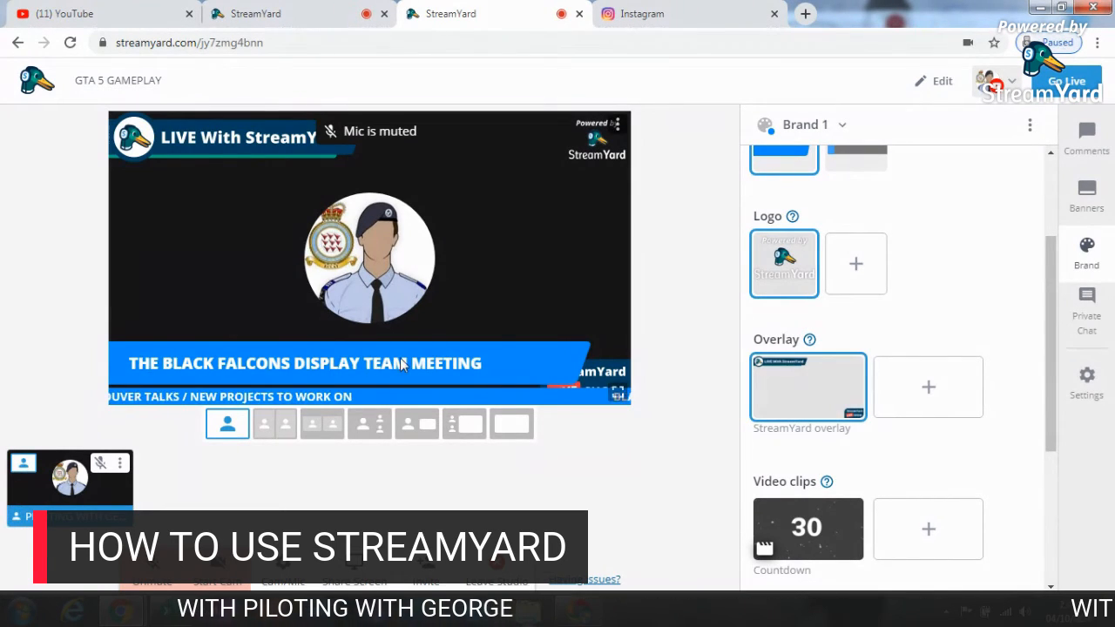
left_click(793, 412)
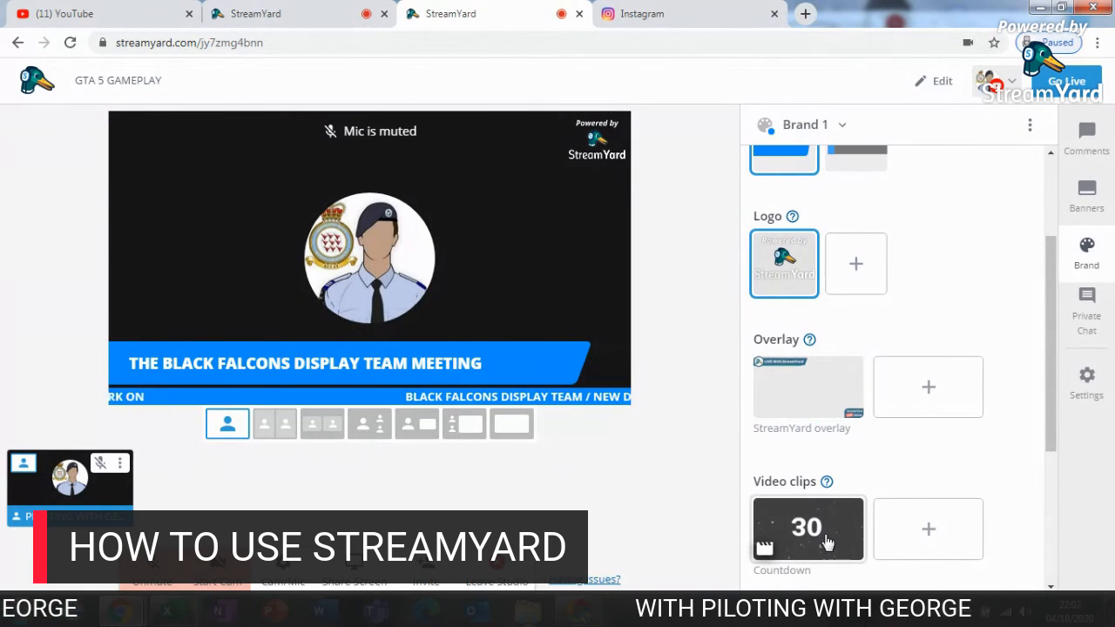
Step: Play the Countdown video clip on the stream, review the remaining brand options meanwhile, and stop the clip
left_click(771, 533)
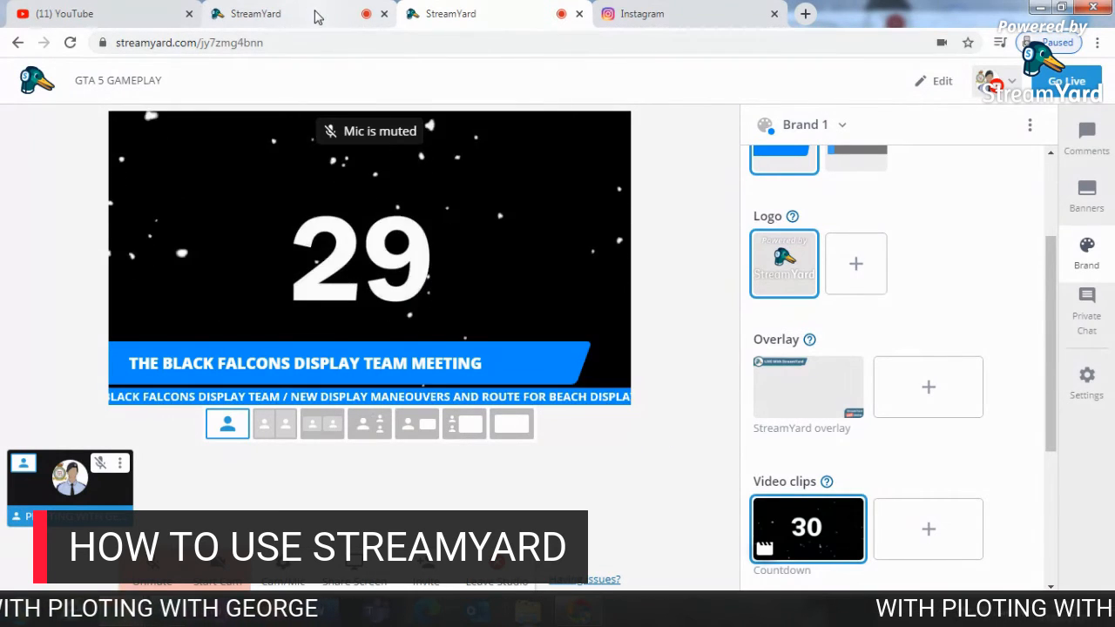
left_click(316, 13)
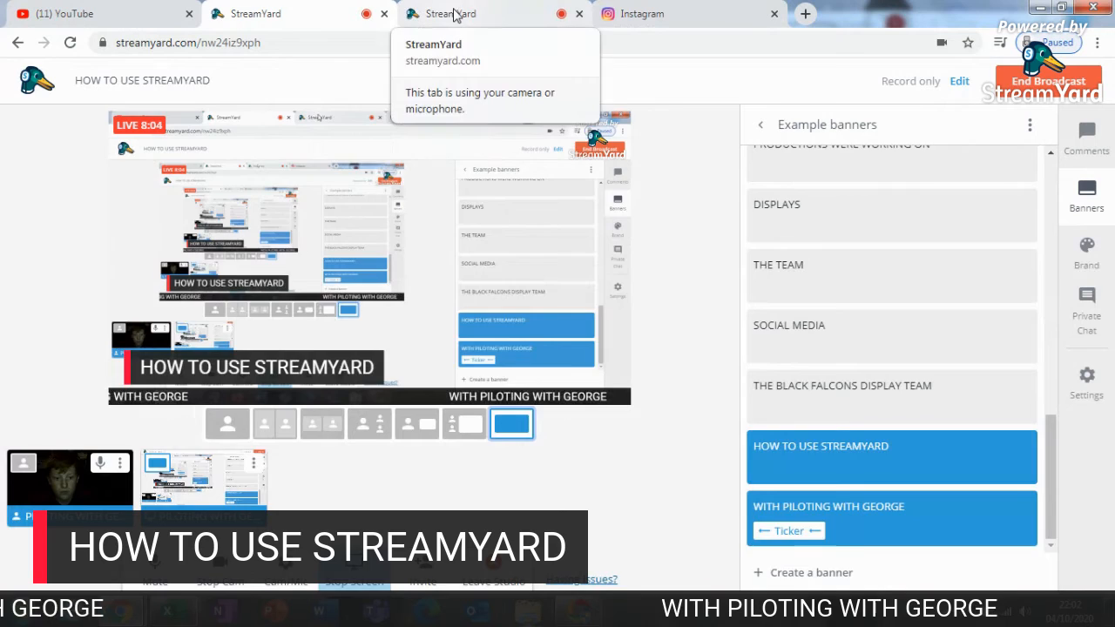
left_click(451, 13)
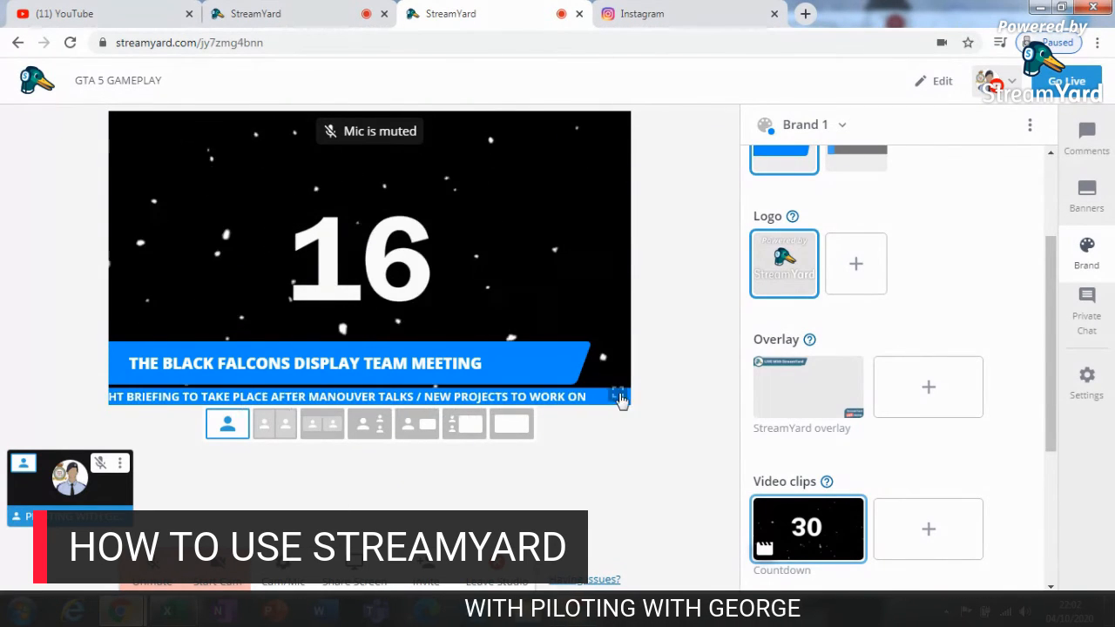
left_click_drag(1049, 480, 1049, 490)
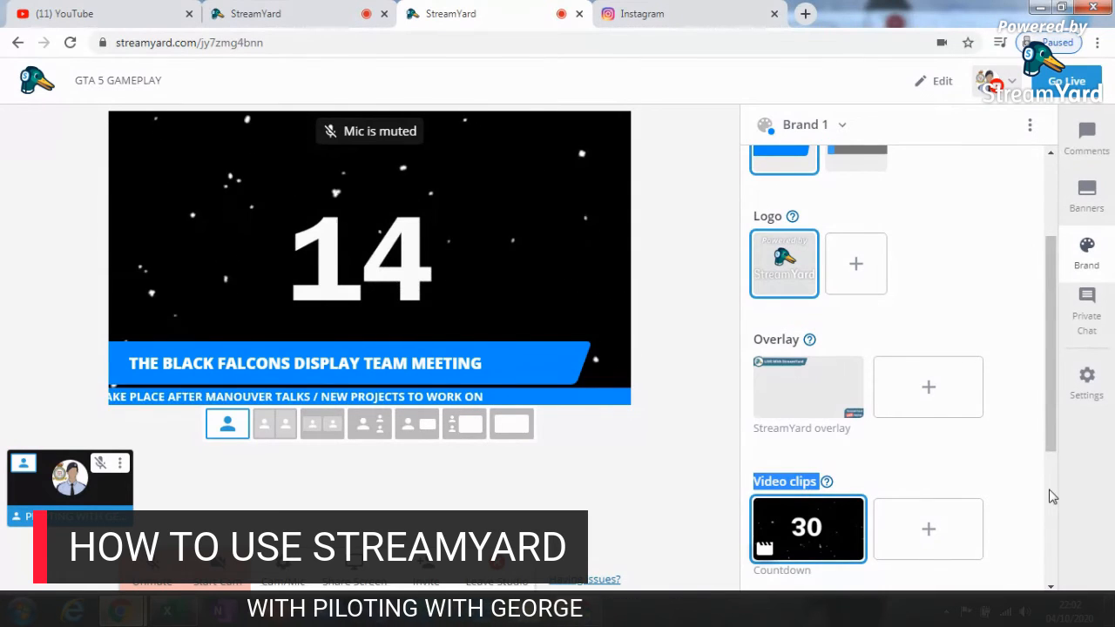
left_click_drag(1052, 433, 1053, 572)
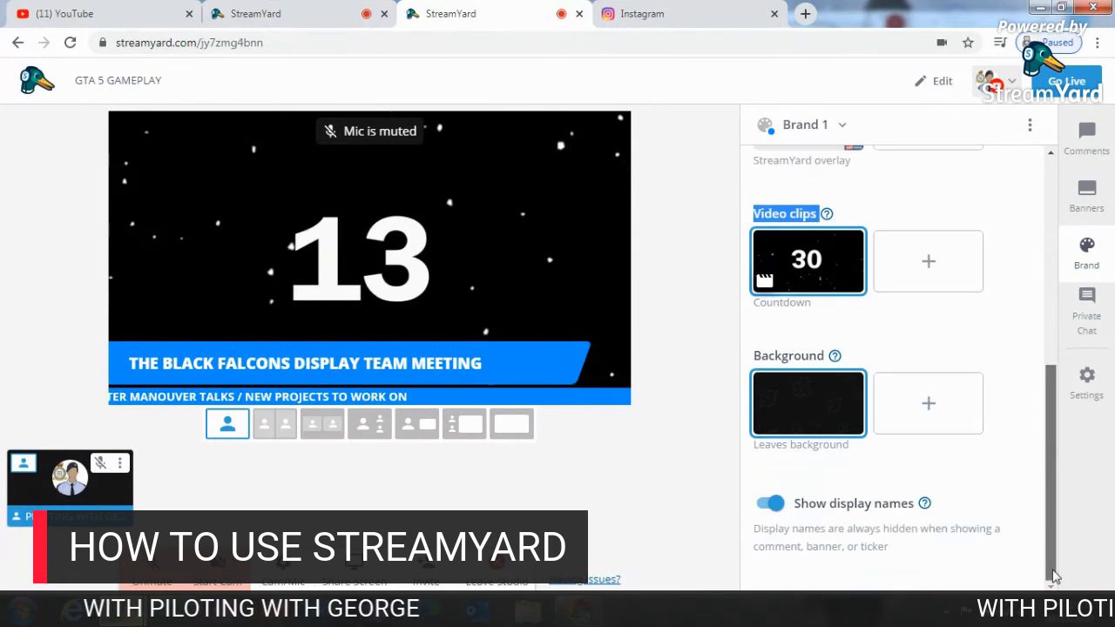
left_click(671, 538)
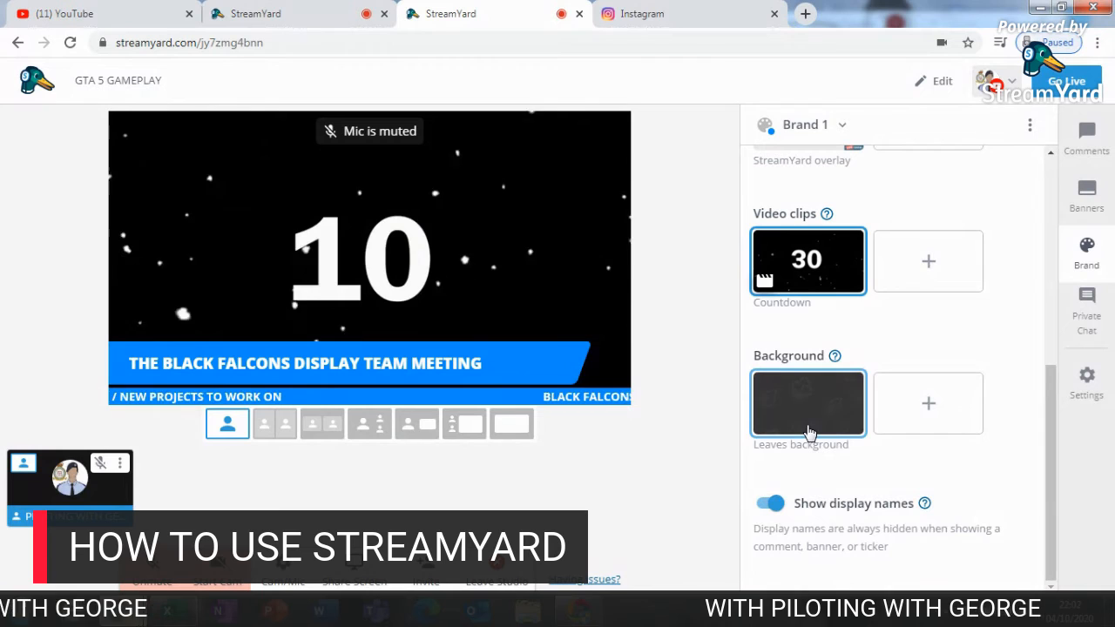
left_click(812, 271)
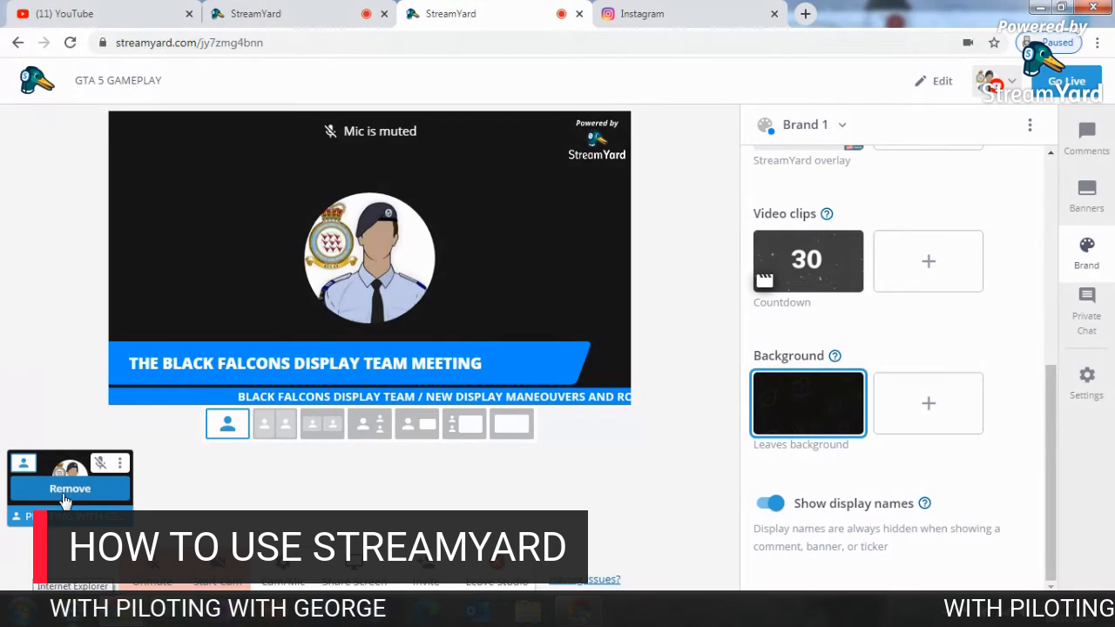
Step: Remove yourself from the stream, dismissing the audio tip, and open the private chat with guests
left_click(66, 490)
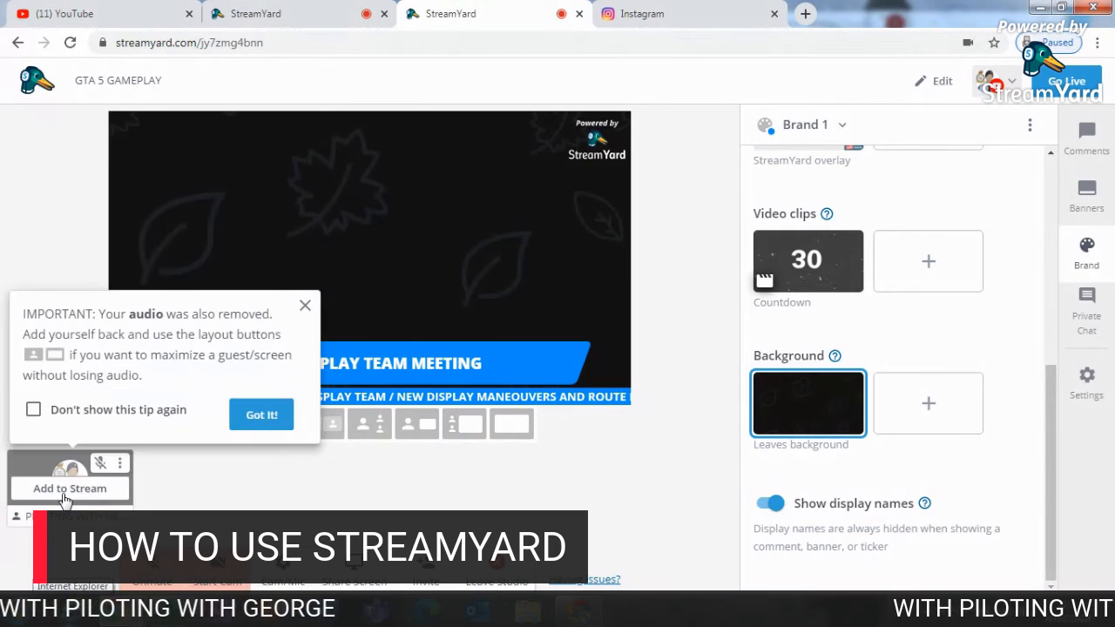
left_click(305, 306)
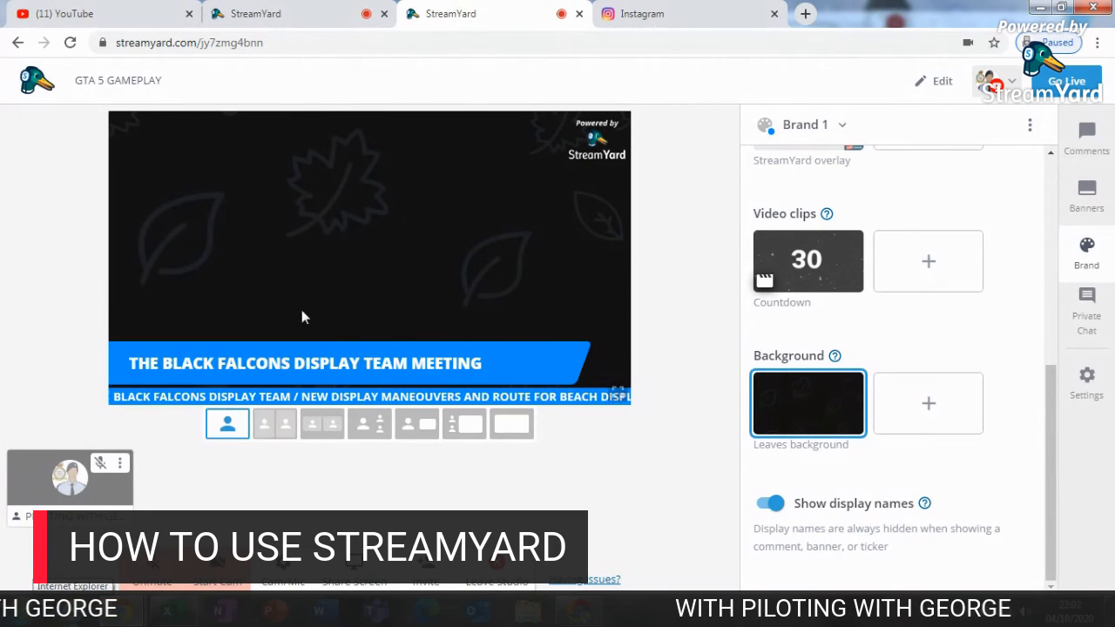
left_click(1089, 322)
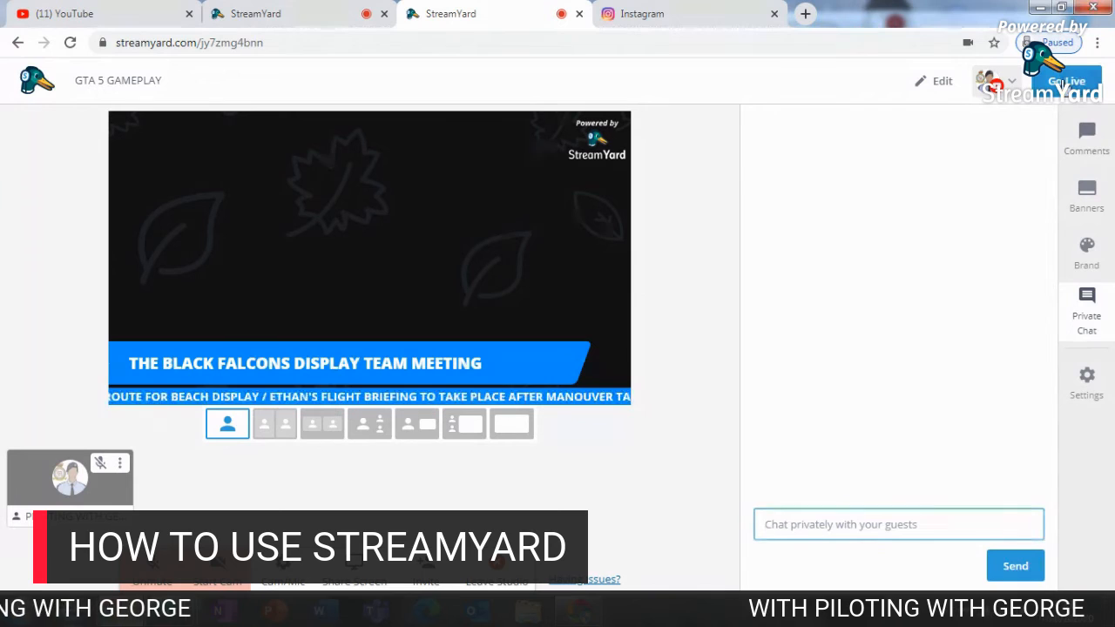
Step: Review the editable details of the GTA 5 GAMEPLAY broadcast through both its YouTube destination options and the studio's edit option, saving nothing
left_click(998, 82)
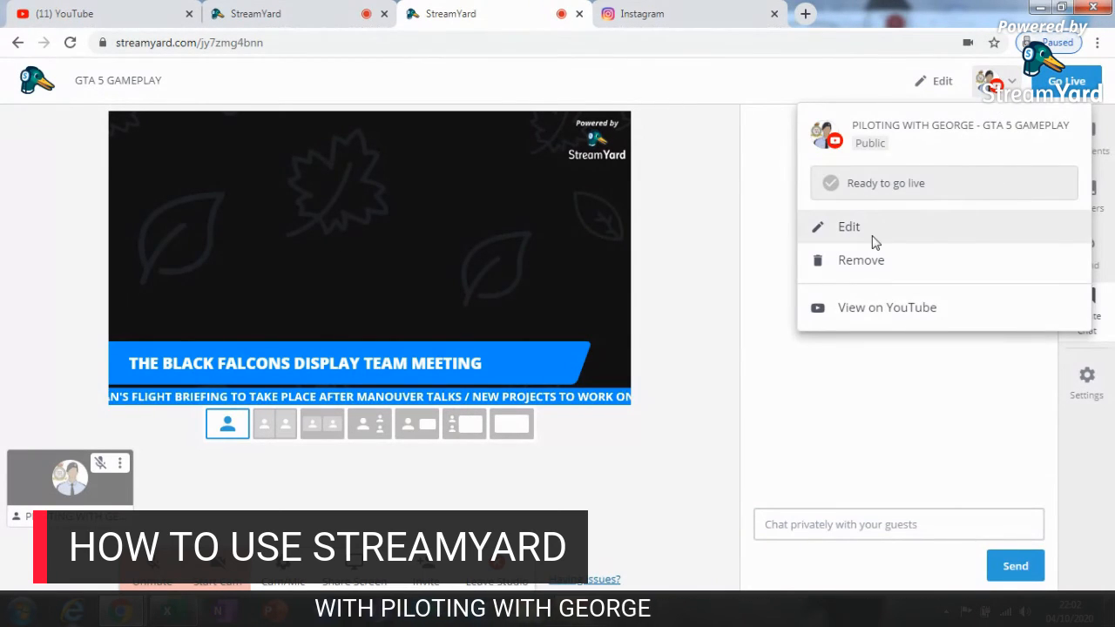
left_click(872, 229)
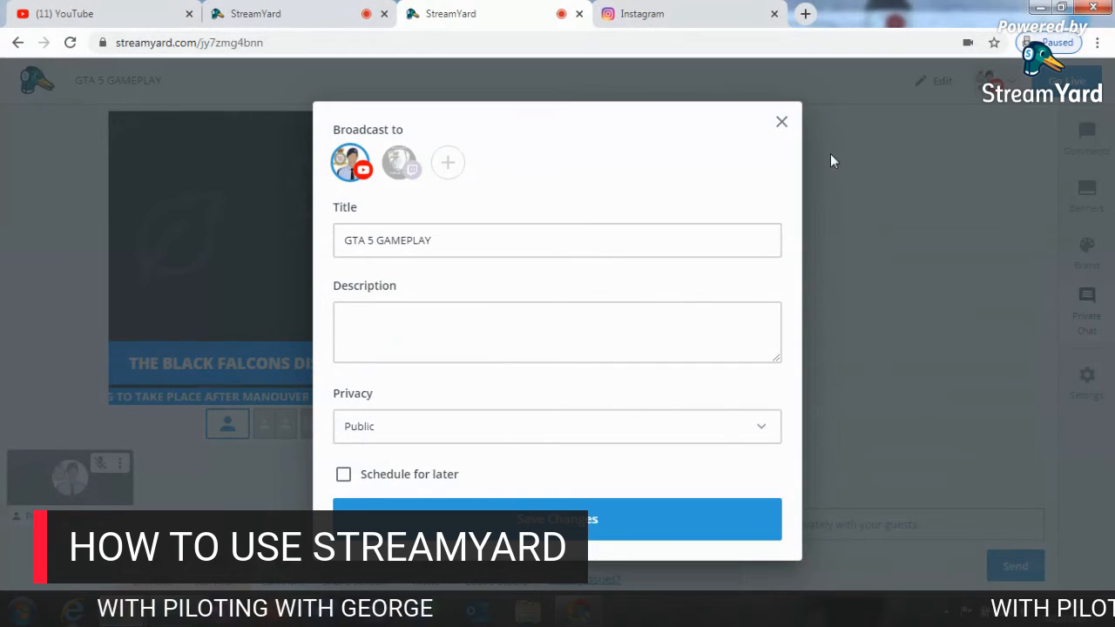
left_click(782, 122)
left_click(935, 87)
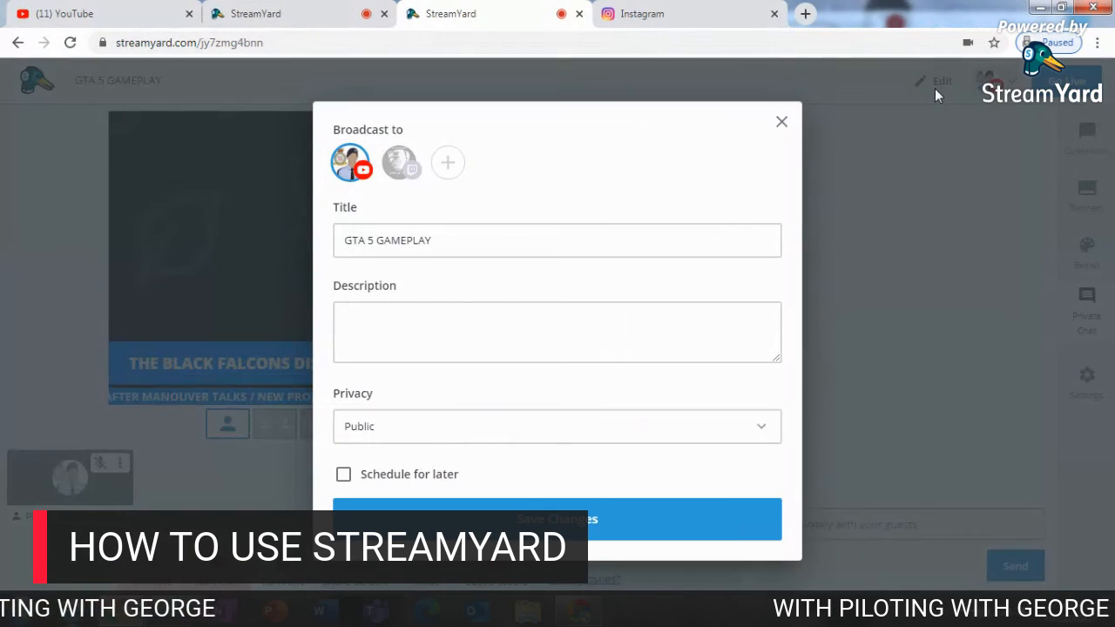
left_click(781, 123)
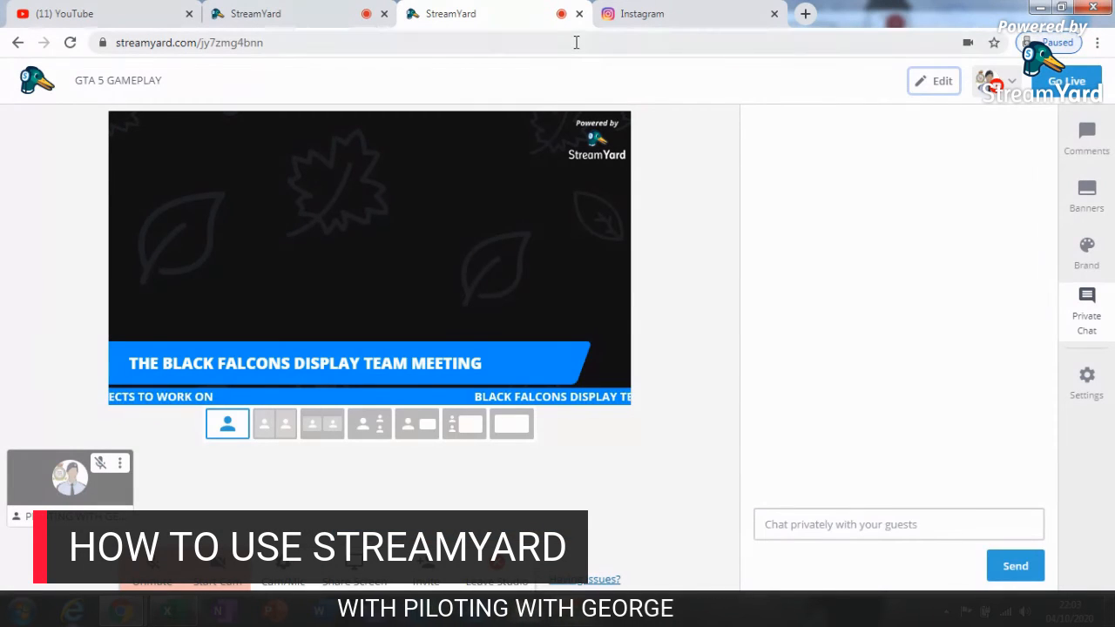
Step: Return to the broadcasts dashboard and delete the GTA 5 GAMEPLAY broadcast without deleting it on YouTube
left_click(35, 89)
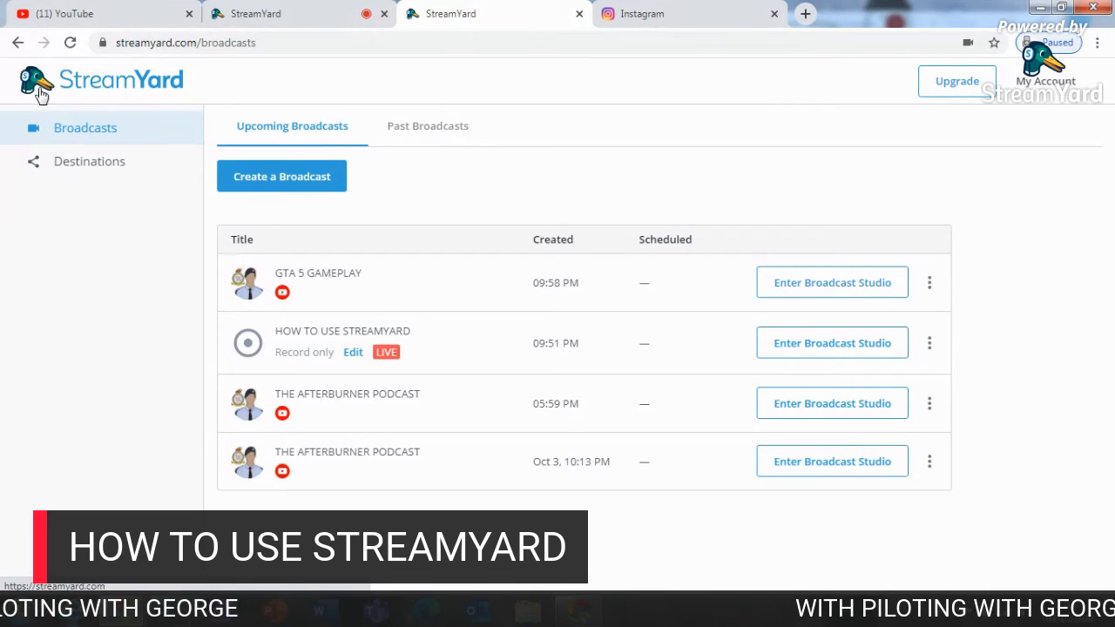
left_click(930, 284)
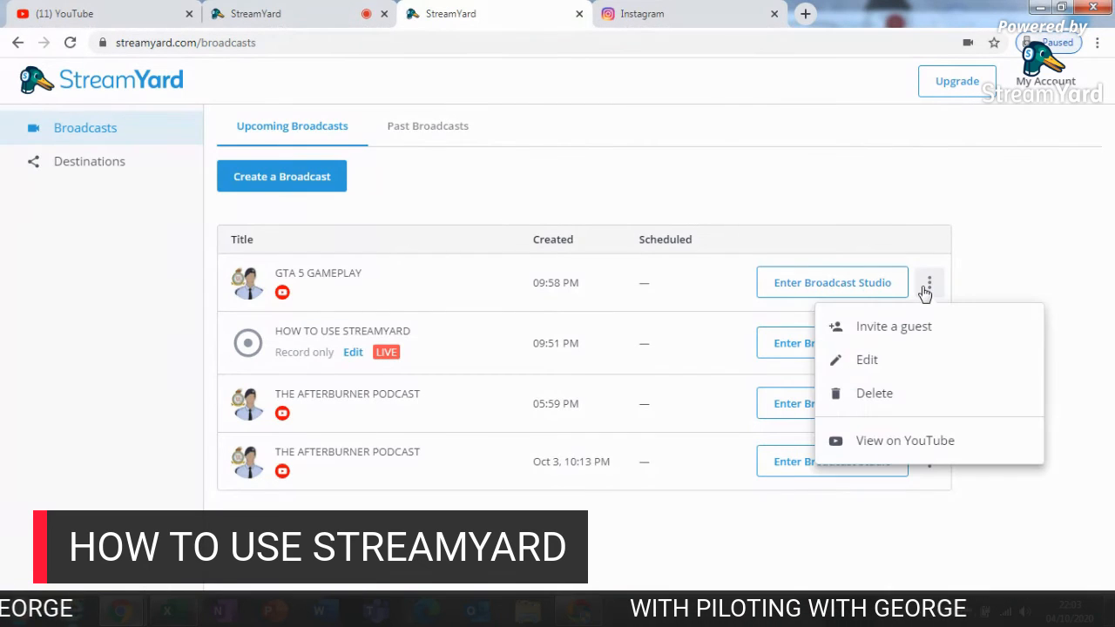
left_click(889, 398)
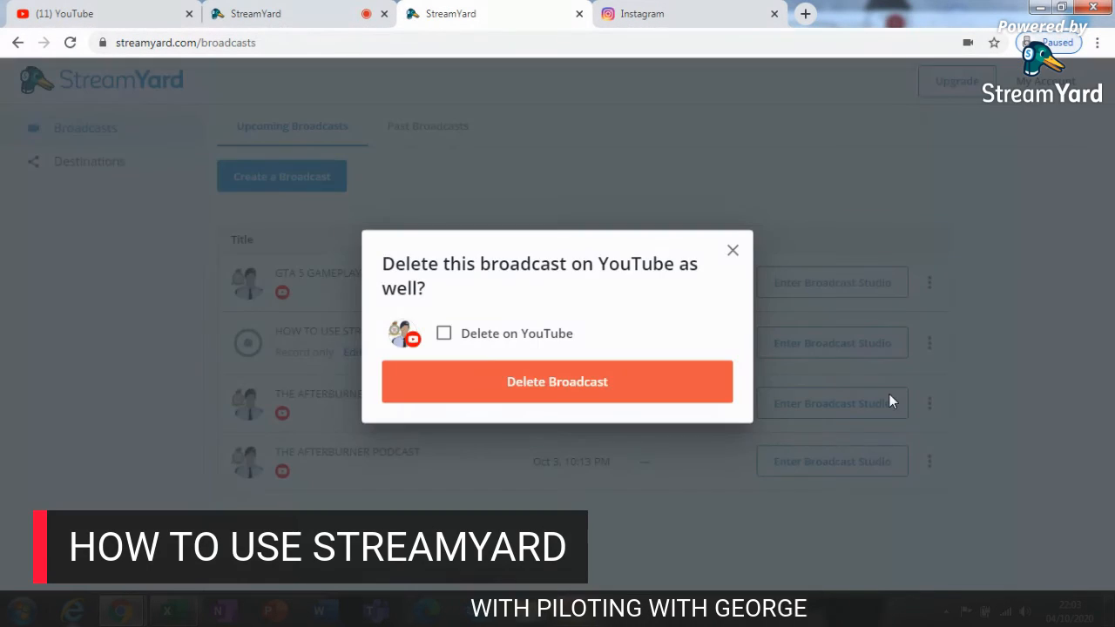
left_click(652, 386)
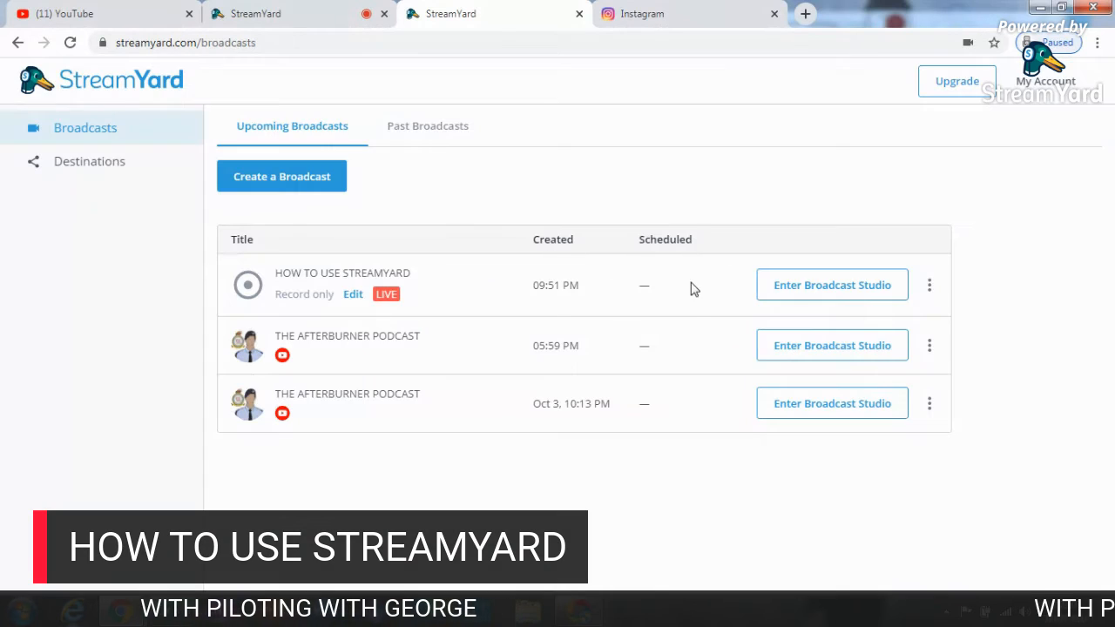
Step: Create a new record-only broadcast titled "BLACK FALCONS" with no streaming destination
left_click(299, 183)
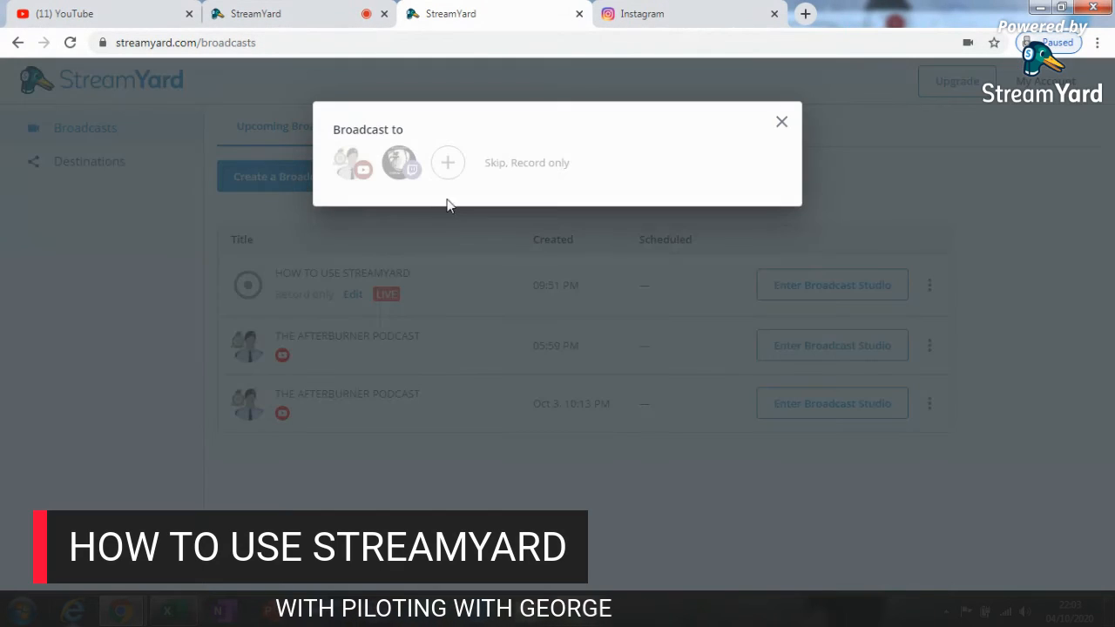
left_click(518, 174)
left_click(493, 233)
type("BLACK FALCONS")
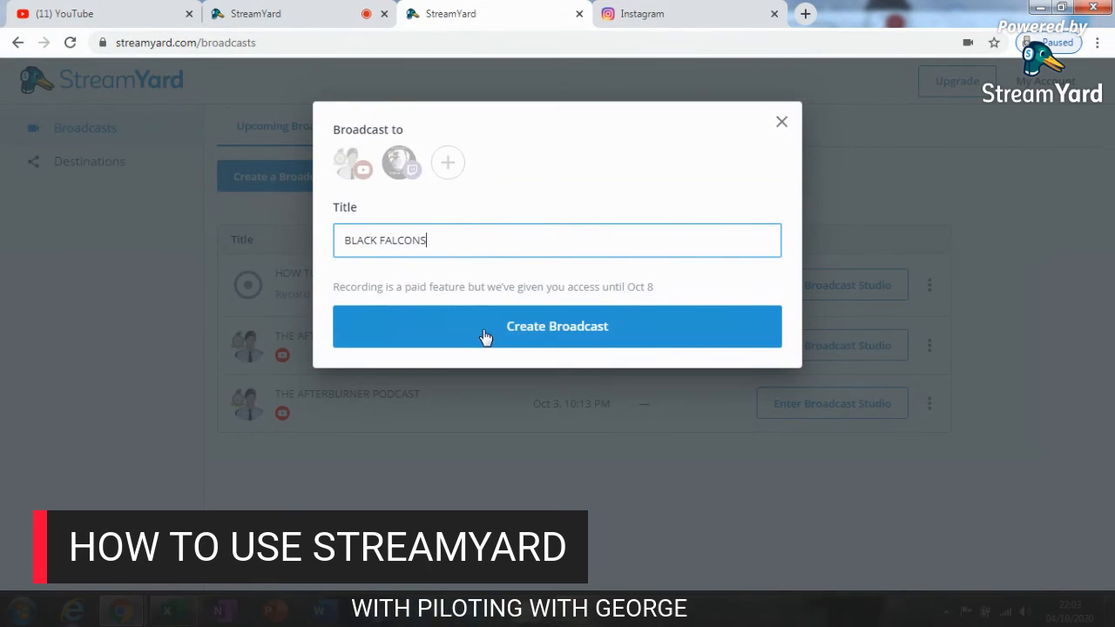
left_click(486, 337)
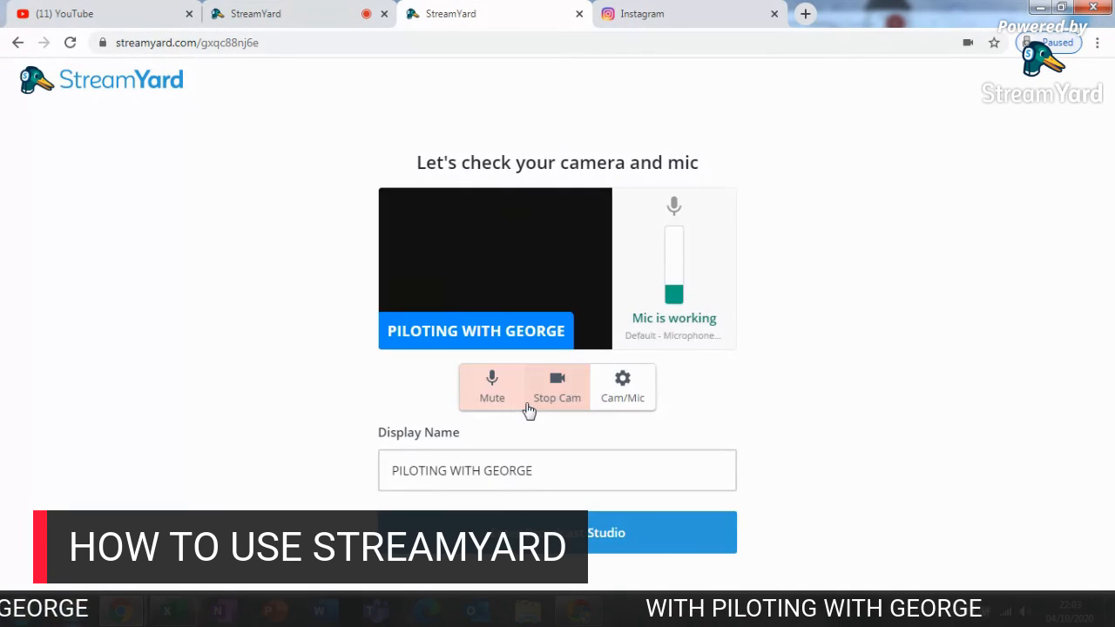
Step: Enter the BLACK FALCONS studio with the camera stopped and the microphone muted, and dismiss the tip about joining the stream
left_click(545, 402)
left_click(514, 393)
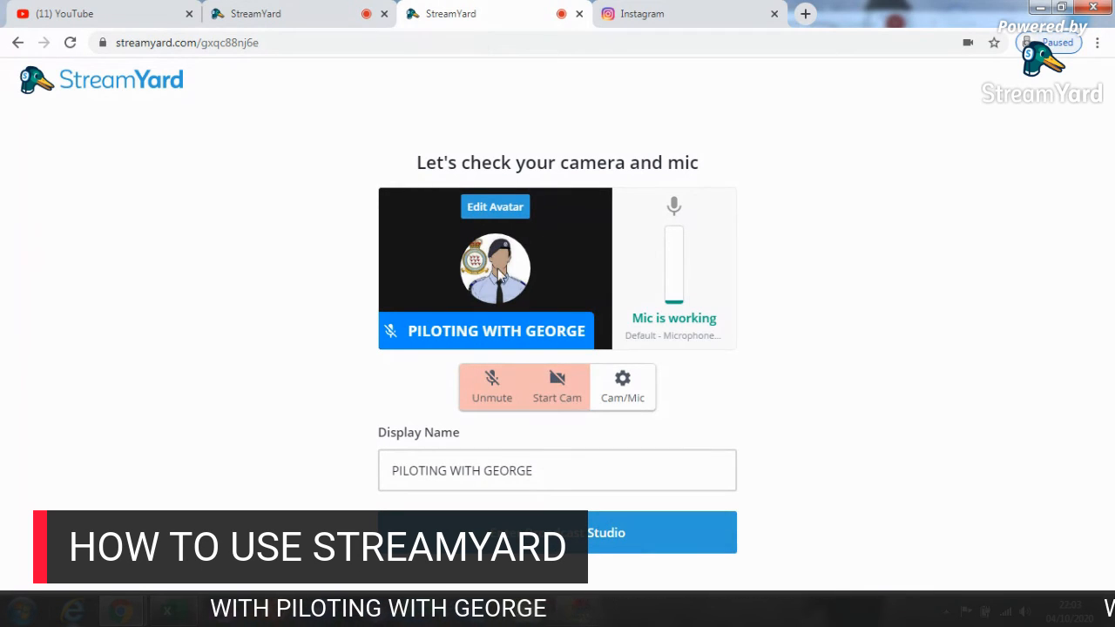
left_click(562, 528)
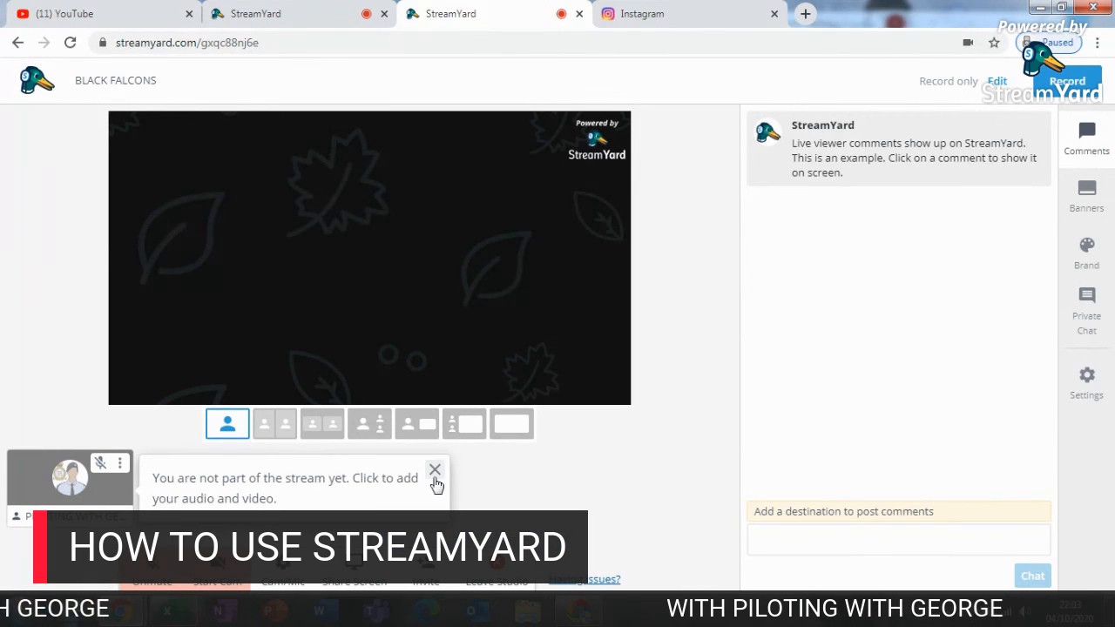
left_click(435, 472)
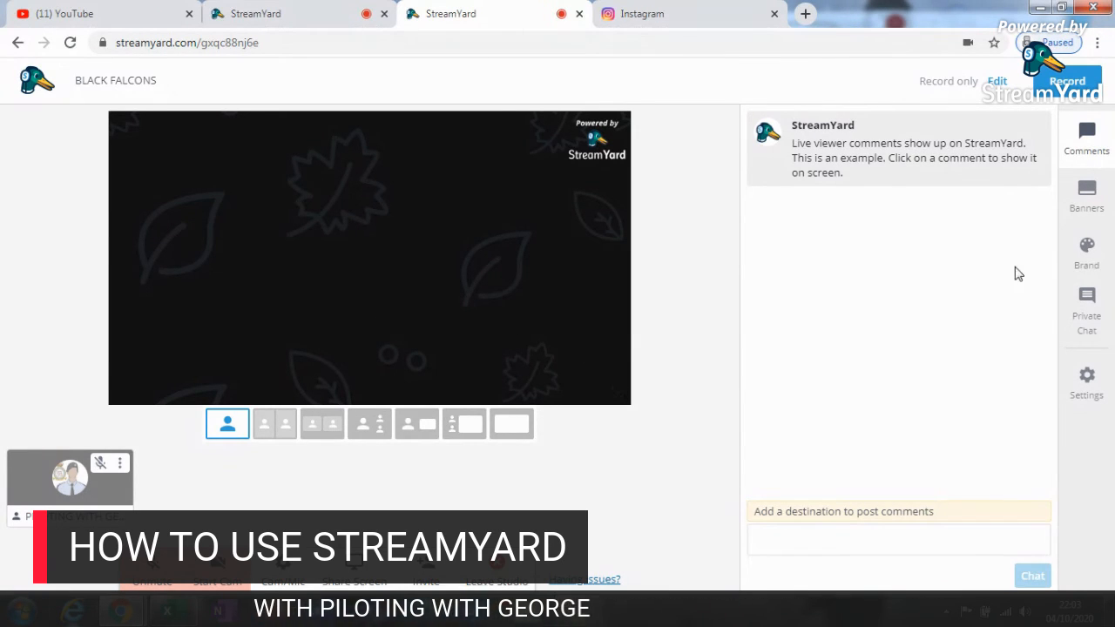
Step: Look through the banners, brand options and private chat of the BLACK FALCONS studio
left_click(1096, 196)
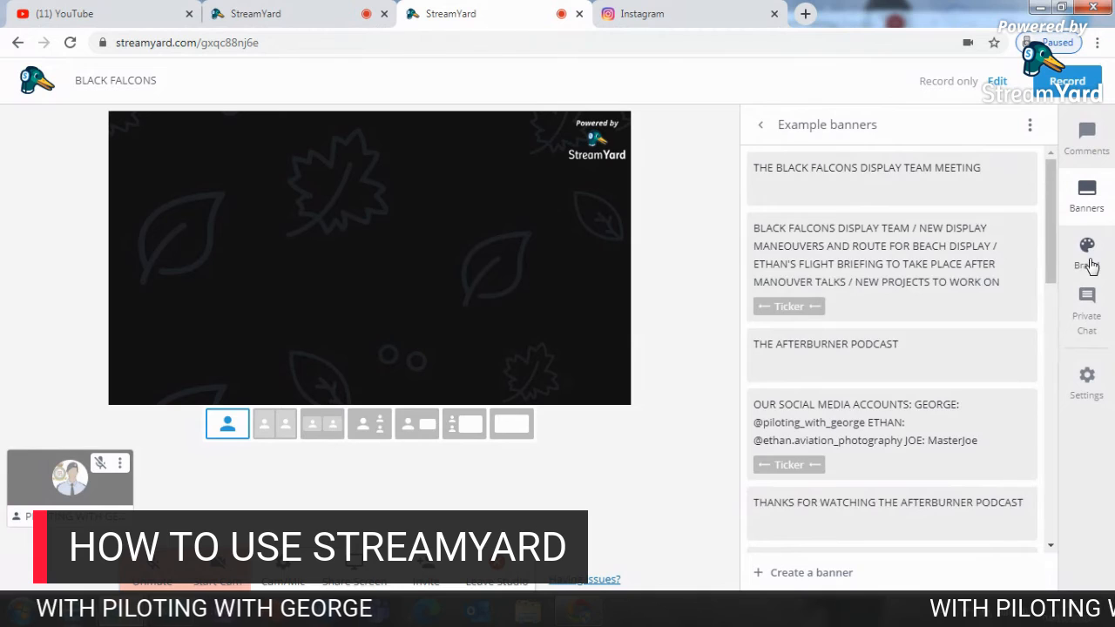
left_click(1090, 253)
left_click_drag(1053, 342, 1062, 532)
left_click(1087, 251)
left_click(1089, 313)
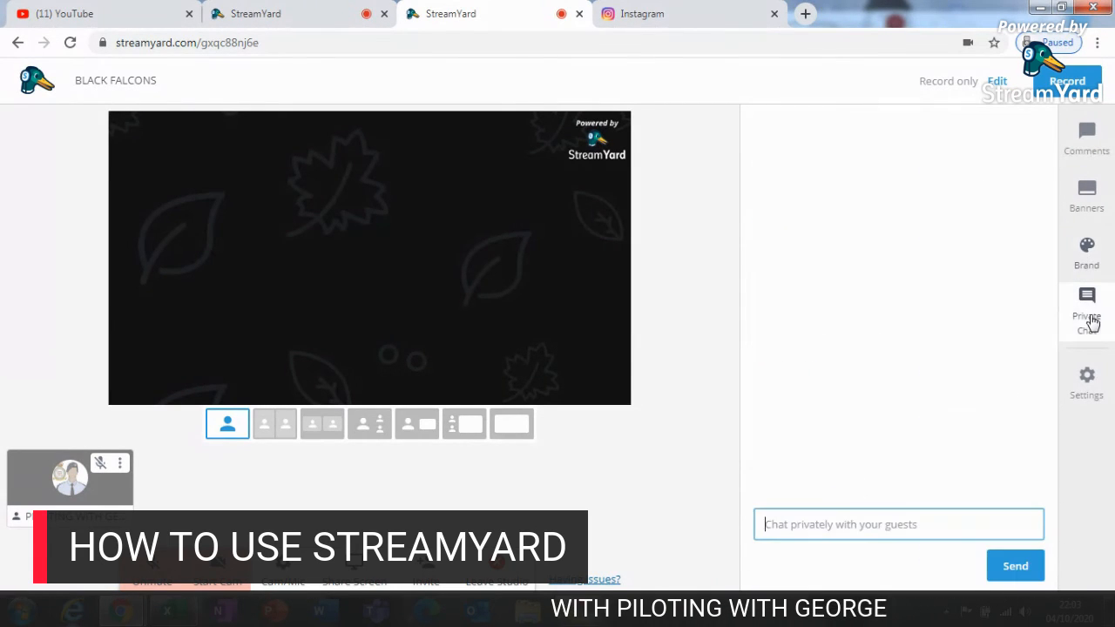
Step: Review the studio's general, camera, audio, green screen and guest settings, and close them
left_click(1091, 390)
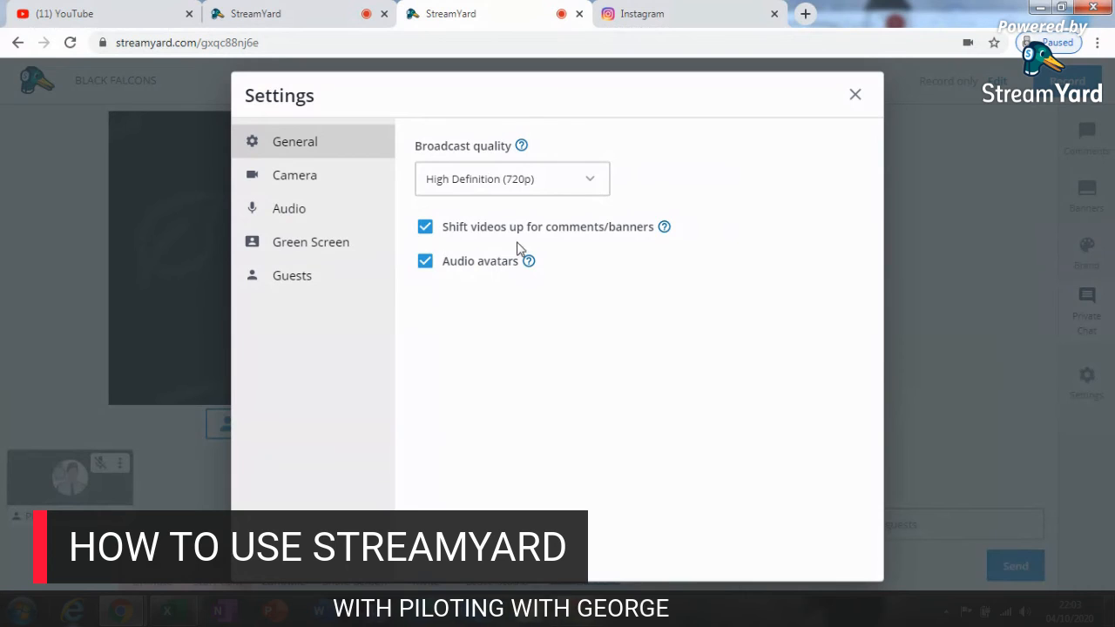
left_click(311, 174)
left_click(318, 213)
left_click(320, 242)
left_click(329, 279)
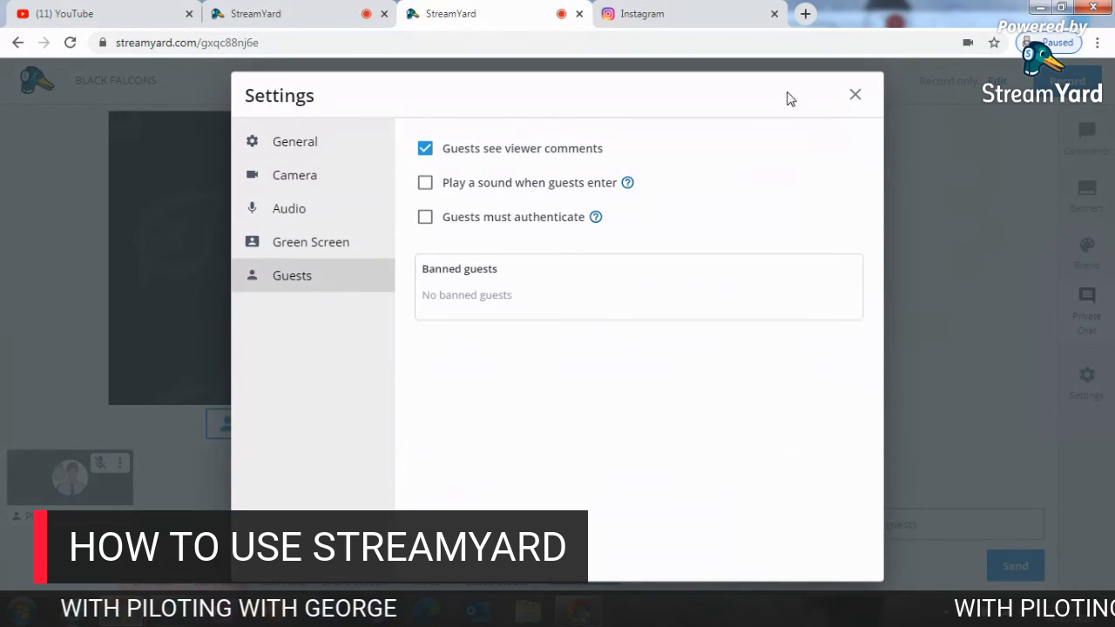
left_click(855, 95)
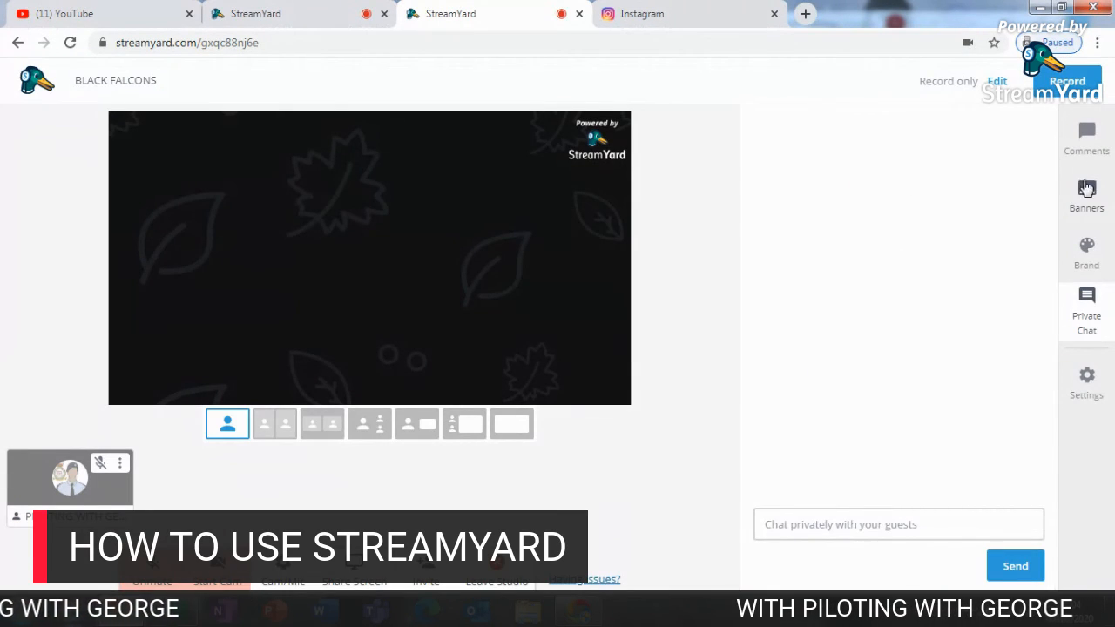
Step: Show the viewer comments and start recording the BLACK FALCONS broadcast
left_click(1087, 145)
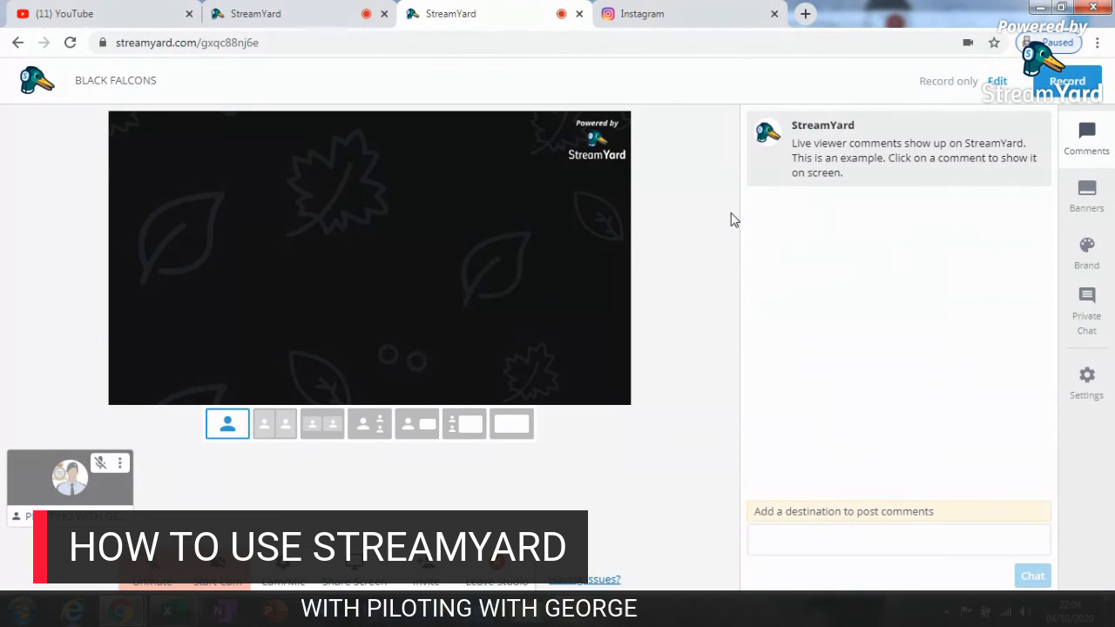
left_click(1071, 96)
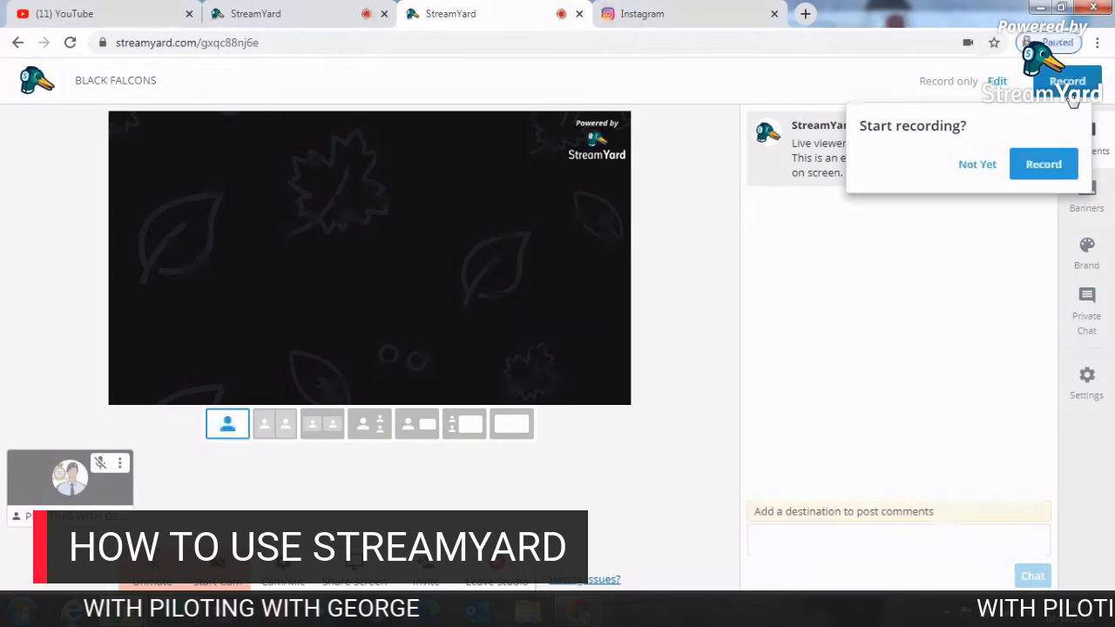
left_click(1055, 159)
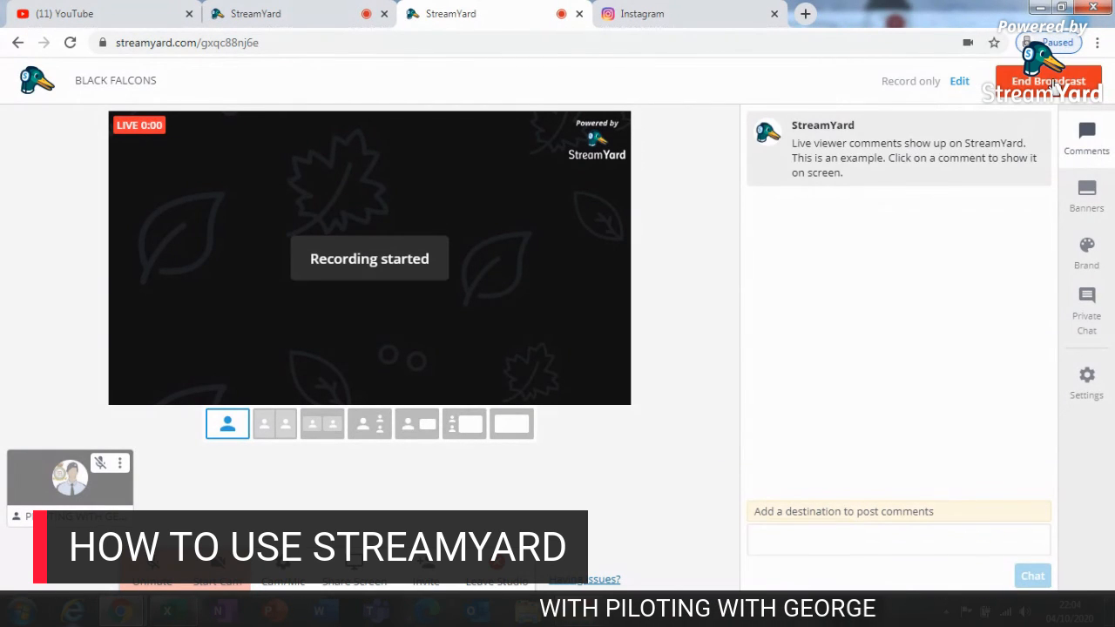
Step: End the BLACK FALCONS broadcast, dismissing the feedback prompt, and view its recording download link
left_click(1045, 81)
left_click(1041, 164)
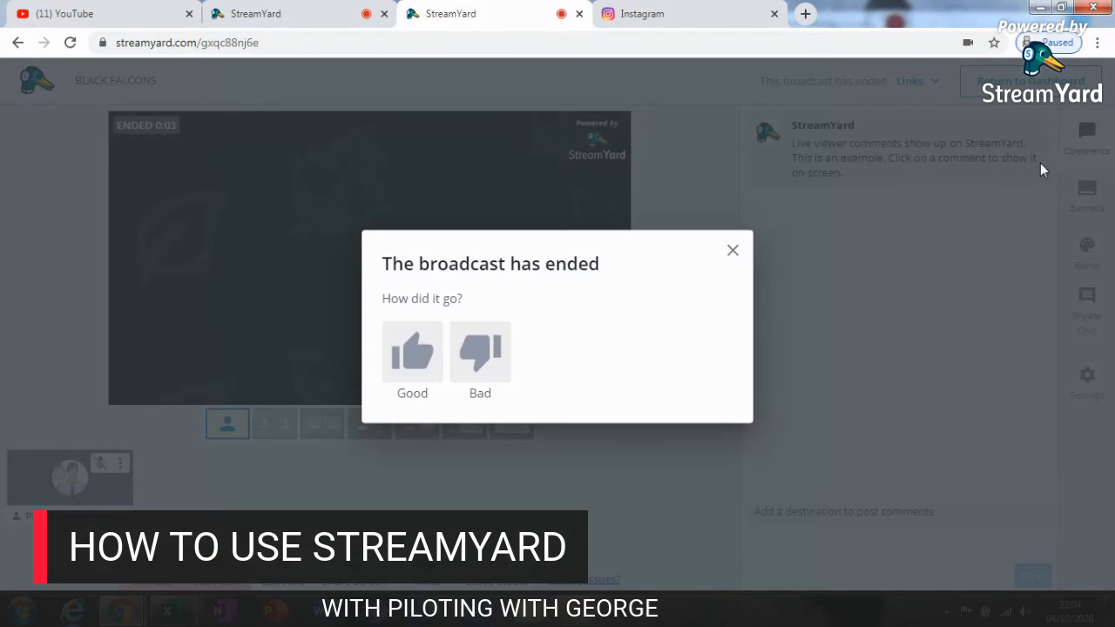
left_click(733, 252)
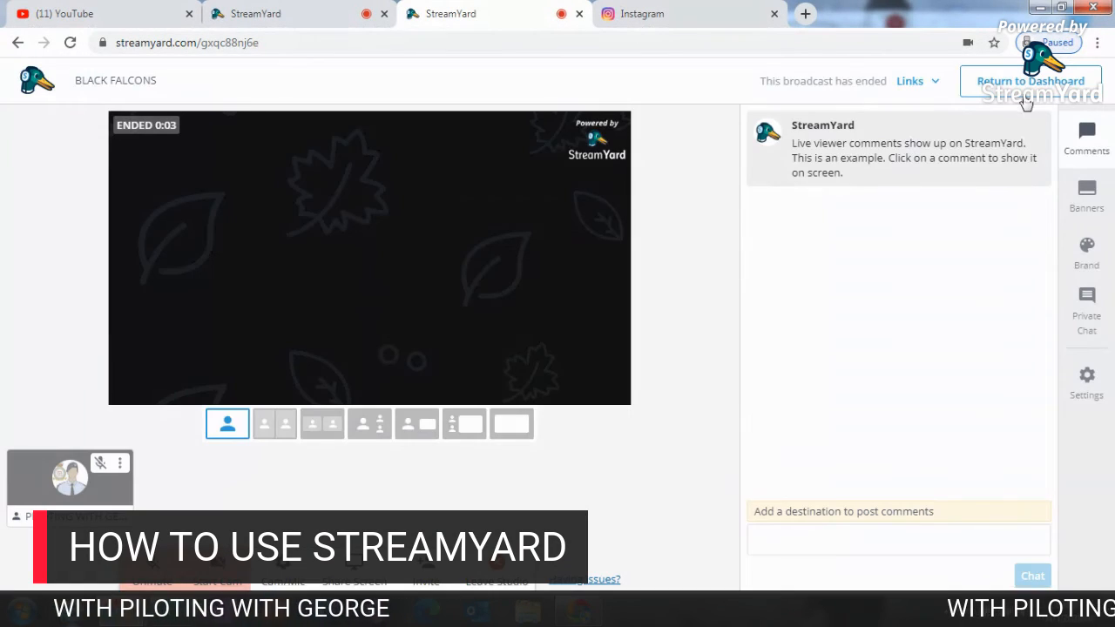
left_click(923, 88)
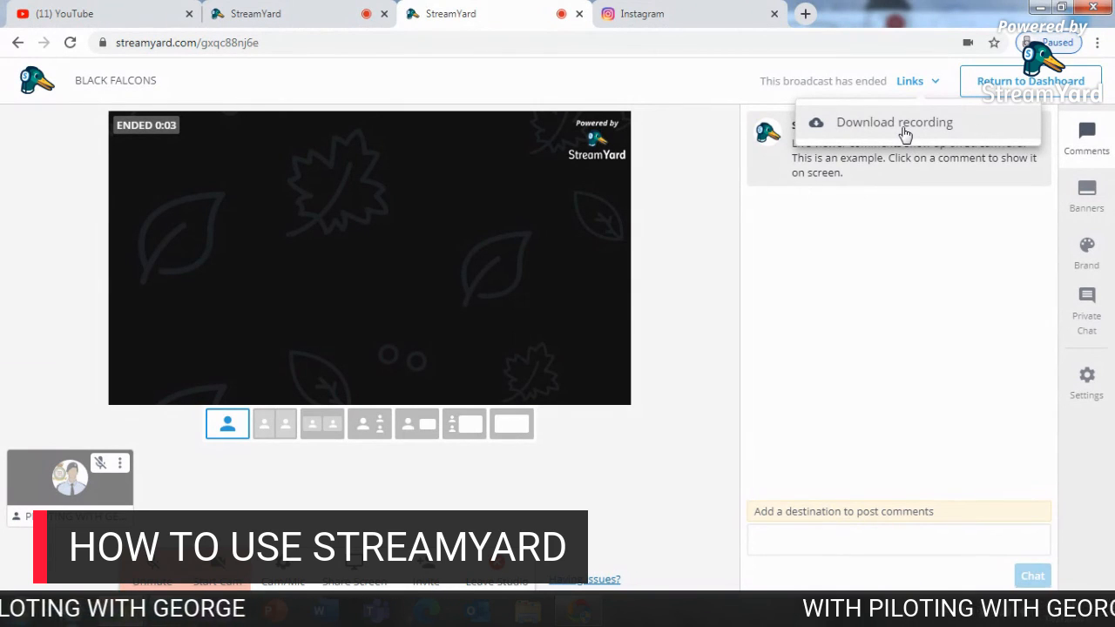
left_click(659, 144)
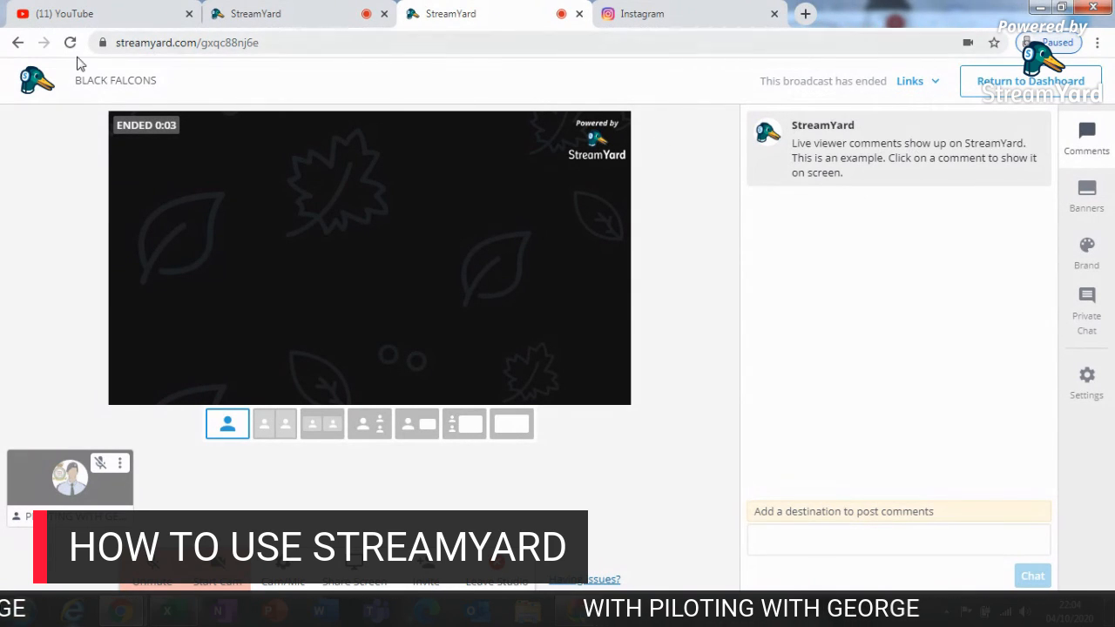
Step: Return to the broadcasts dashboard and view the available options for the HOW TO USE STREAMYARD broadcast
left_click(35, 82)
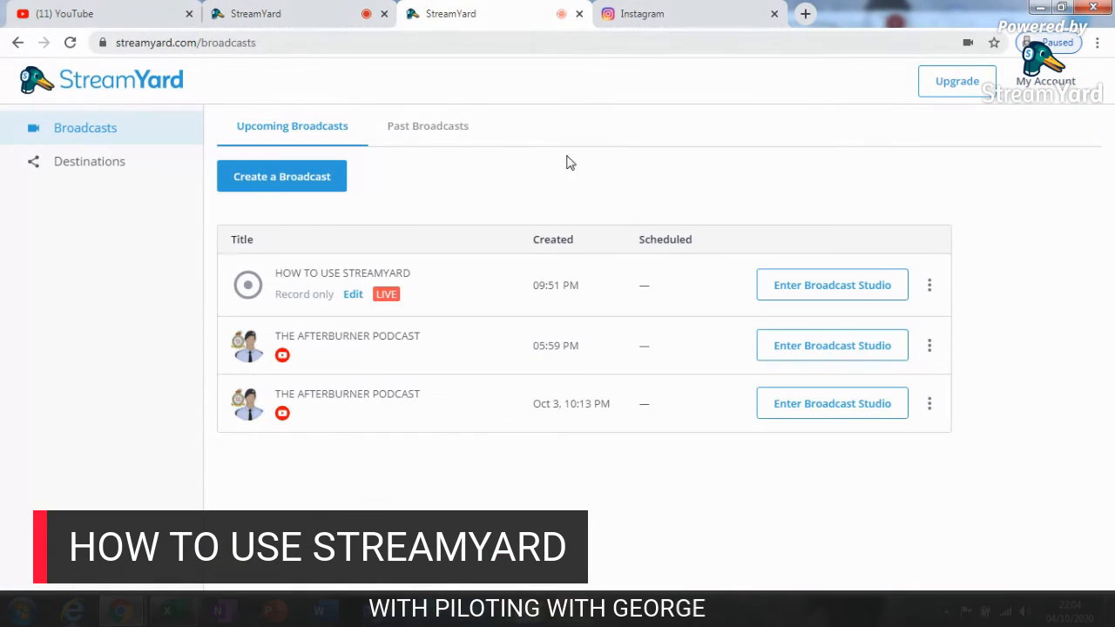
left_click(929, 288)
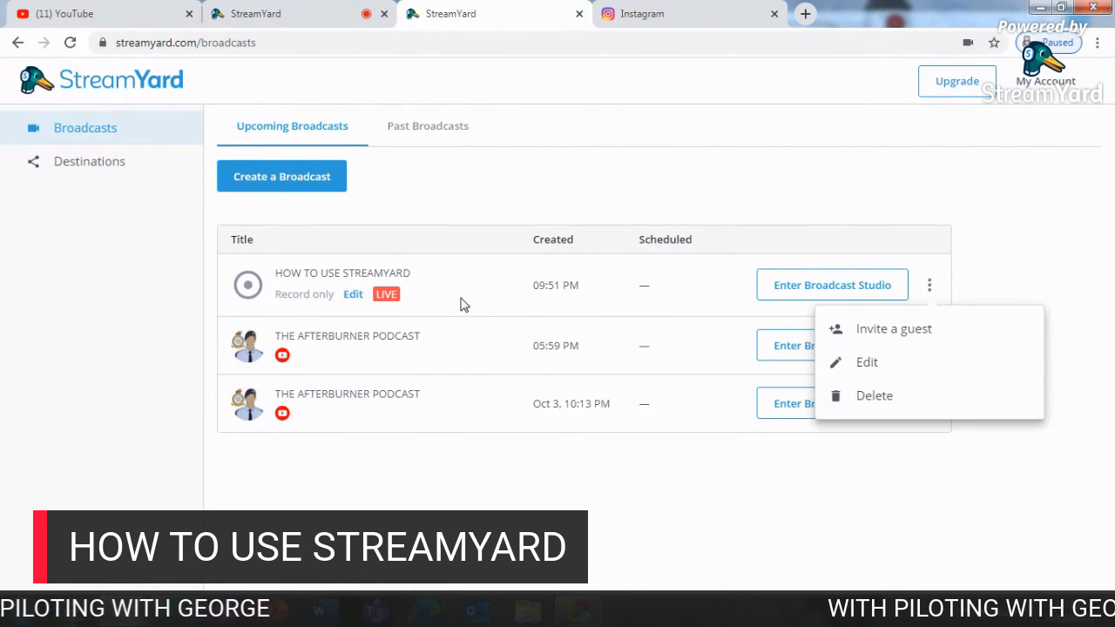
left_click(500, 206)
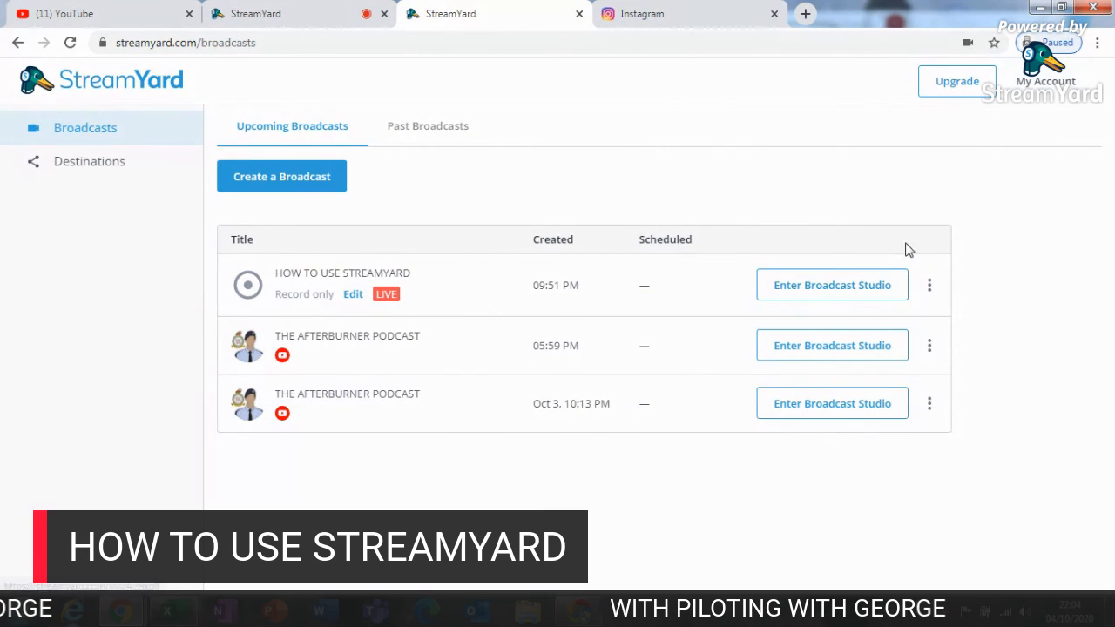
Step: Switch to the live HOW TO USE STREAMYARD studio and remove the shared screen from the stream
left_click(260, 8)
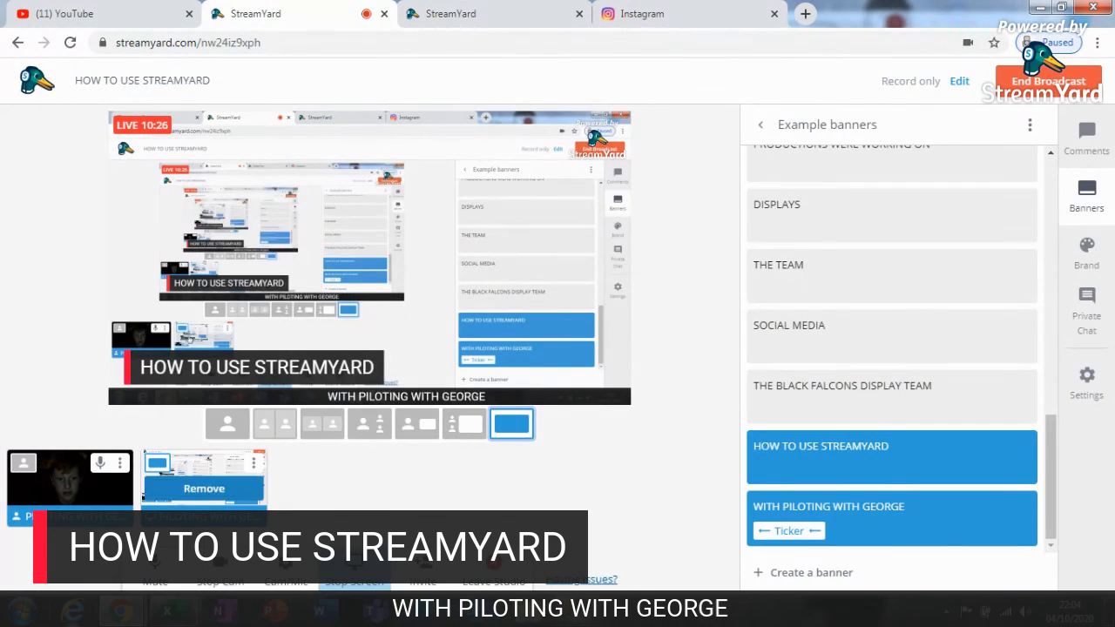
left_click(204, 489)
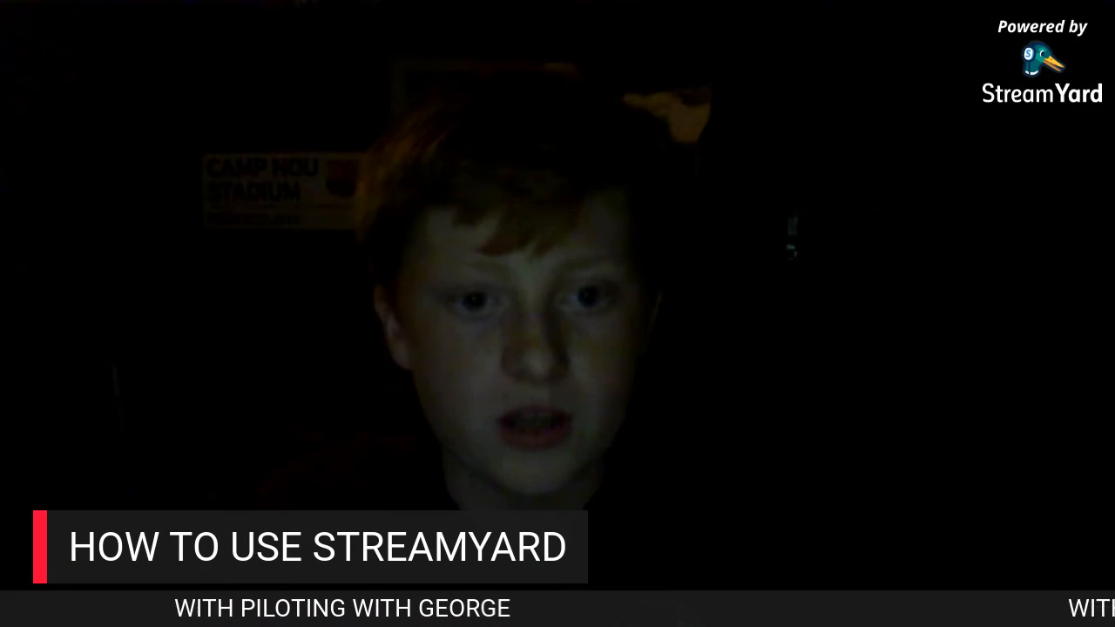